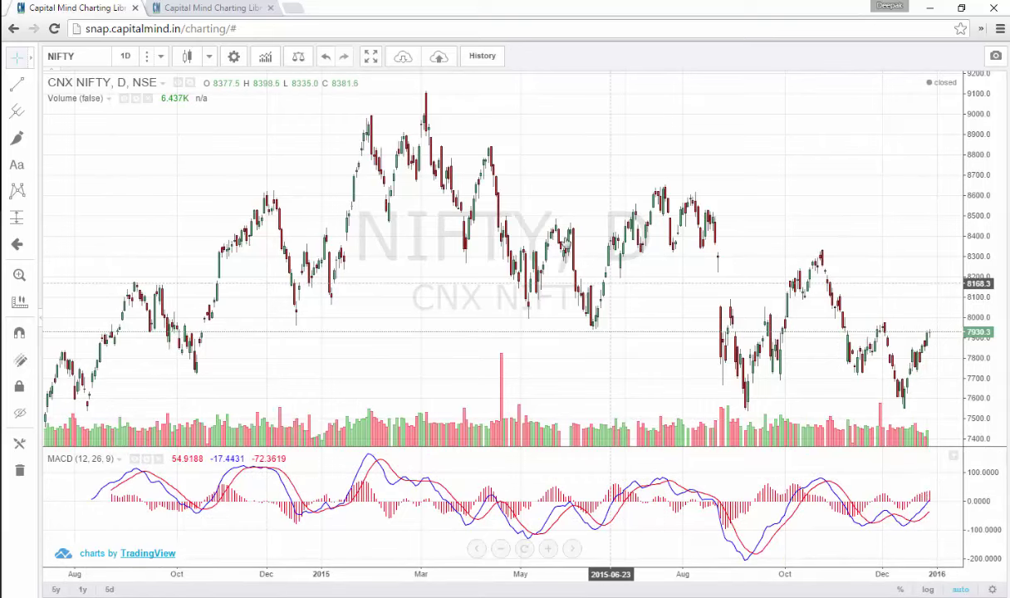
Draw a descending trend line above the highs from about 8737 on 2015-07-17 to about 7984 in January 2016
left_click_drag(613, 240, 574, 256)
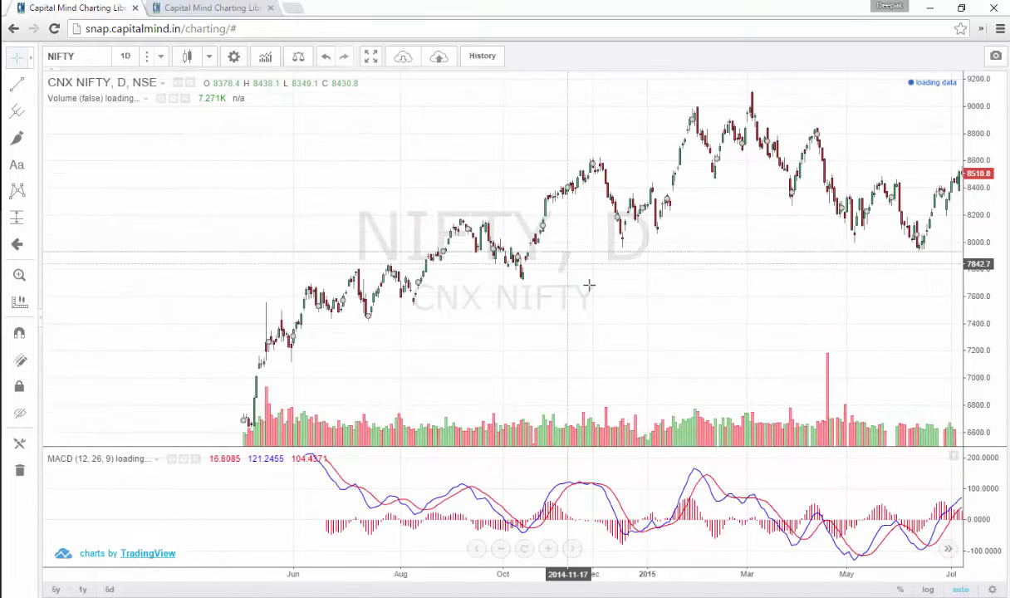
left_click_drag(694, 255, 295, 257)
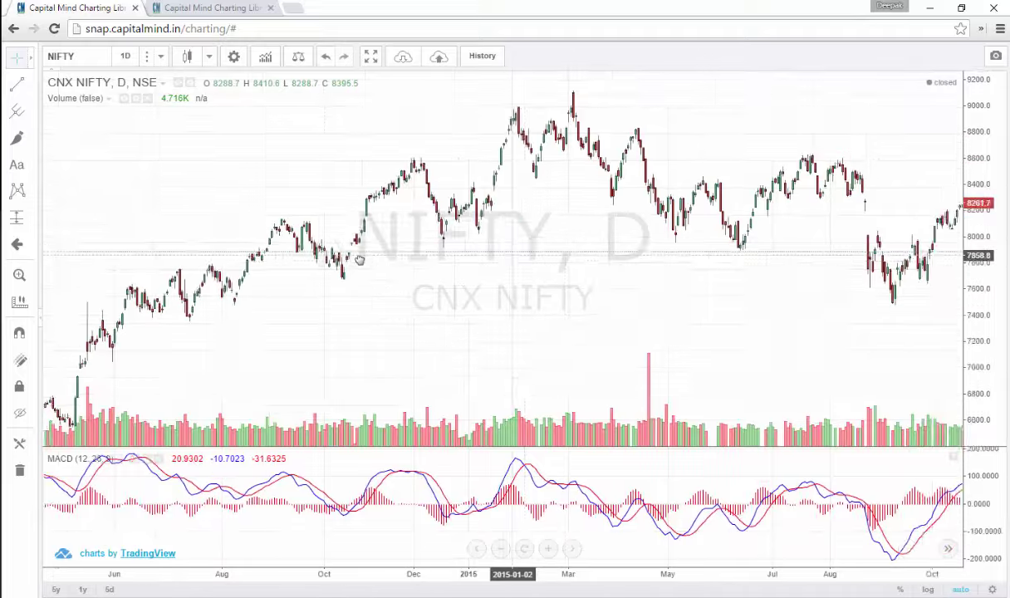
left_click(547, 549)
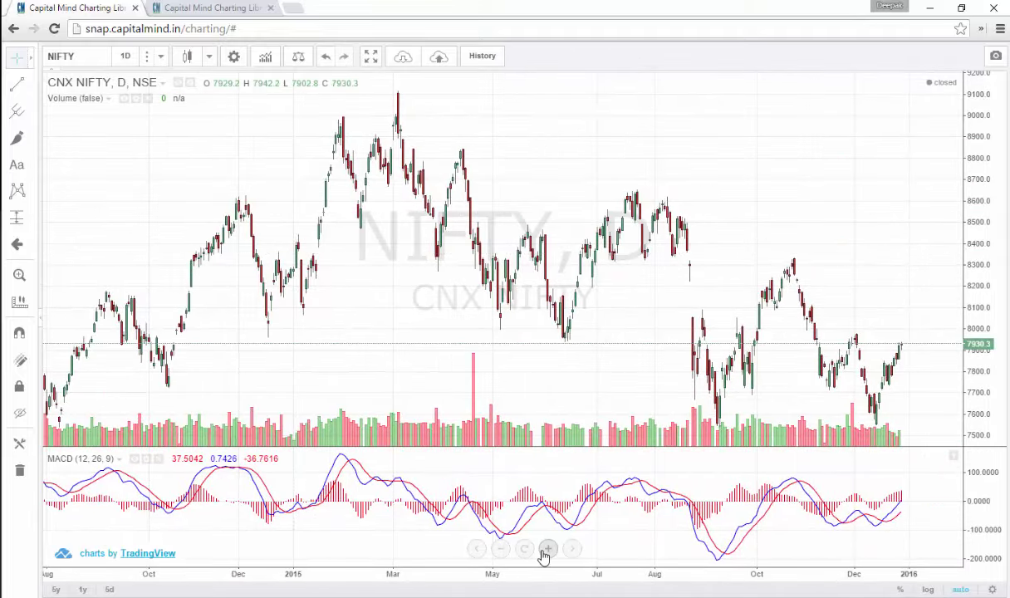
left_click(502, 552)
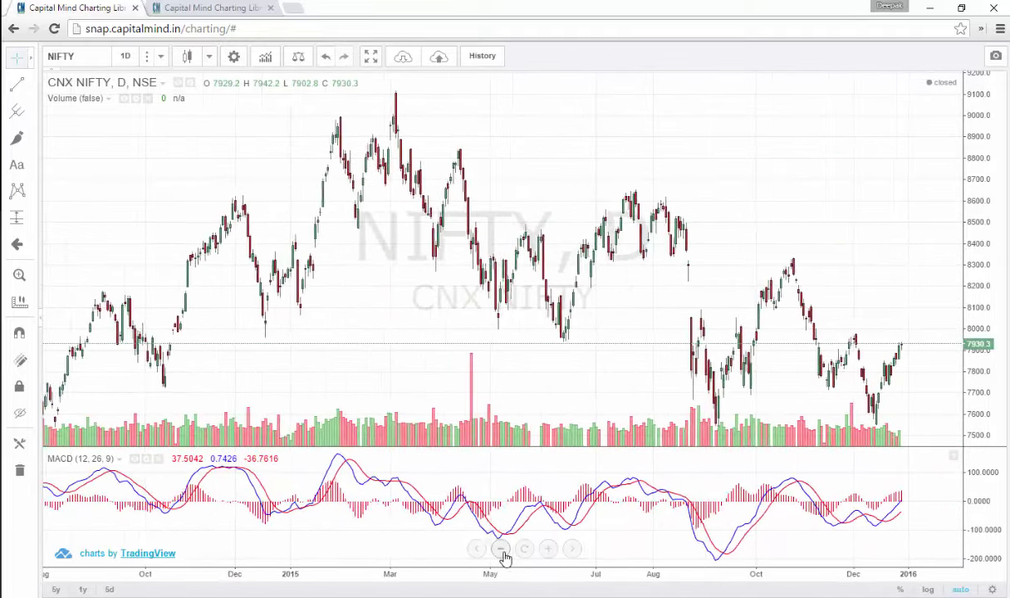
left_click(17, 84)
left_click(626, 171)
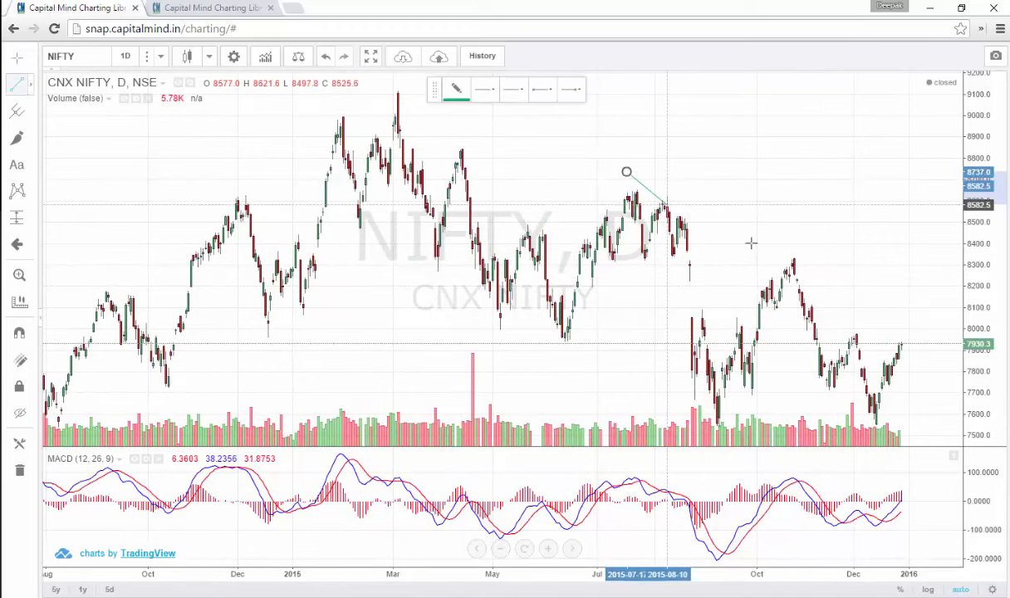
left_click(937, 334)
Draw a nearly horizontal ray from 2015-04-21 to about 7546 on 2015-12-03, along the September and December lows
scroll(787, 334, "down", 2)
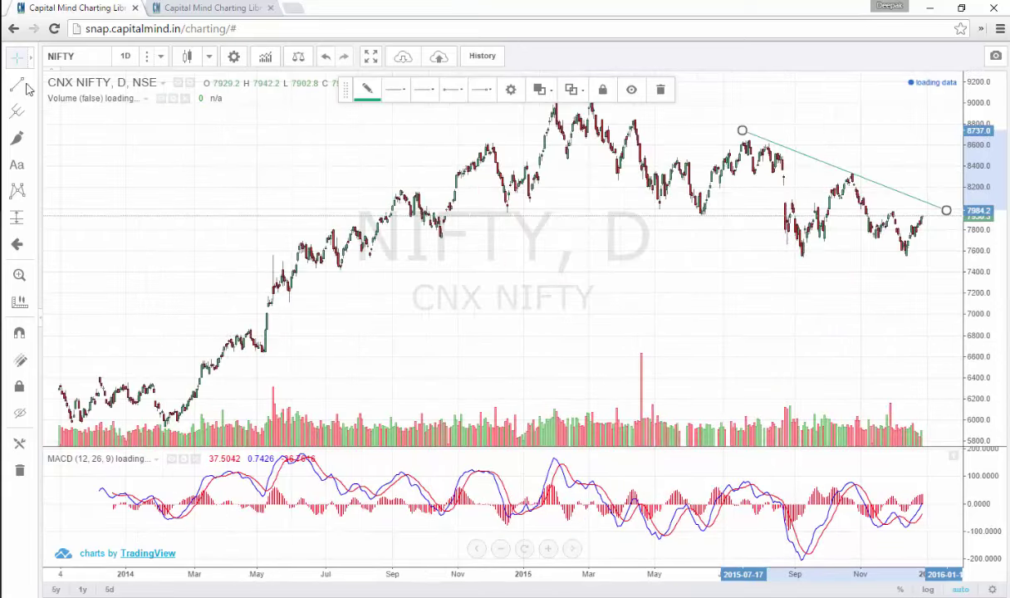
left_click(32, 91)
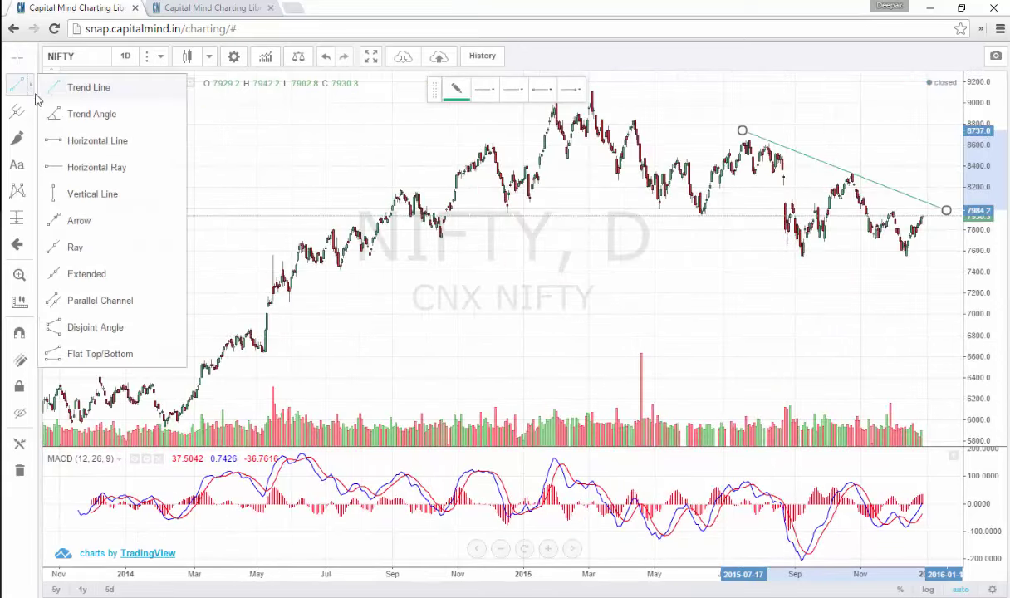
left_click(81, 221)
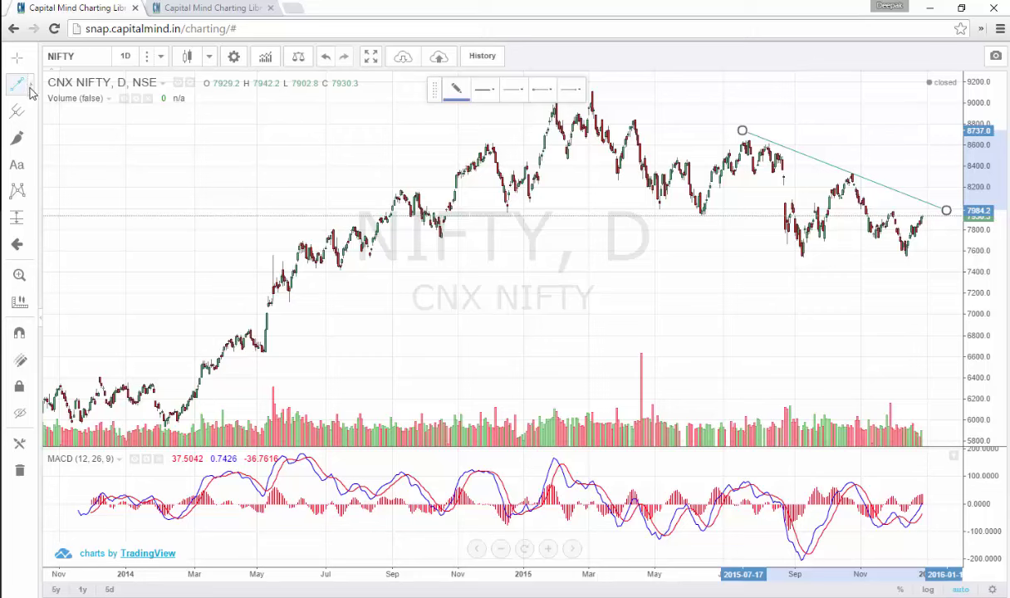
left_click(31, 92)
left_click(81, 244)
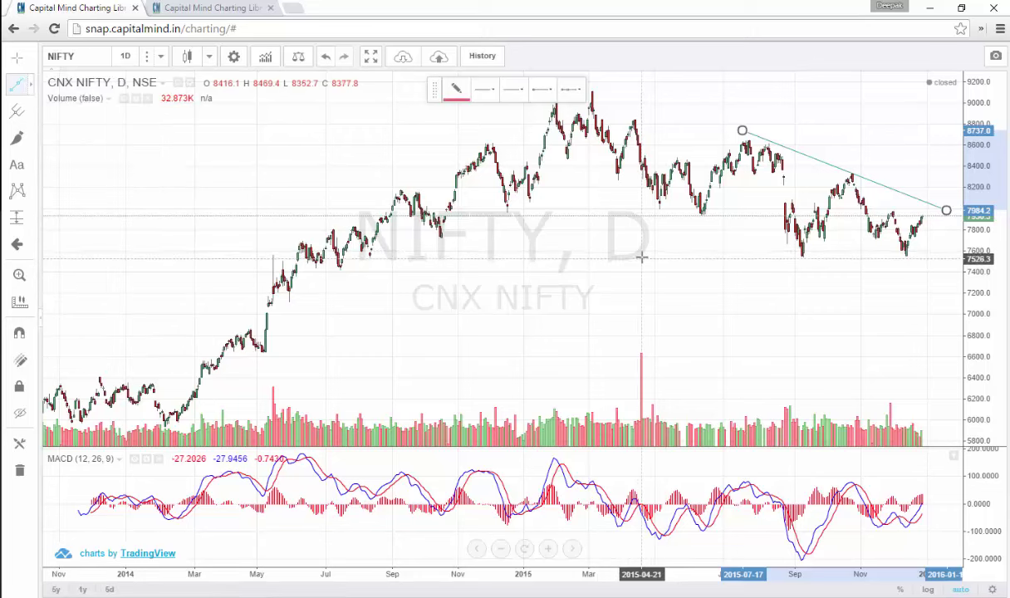
left_click(641, 257)
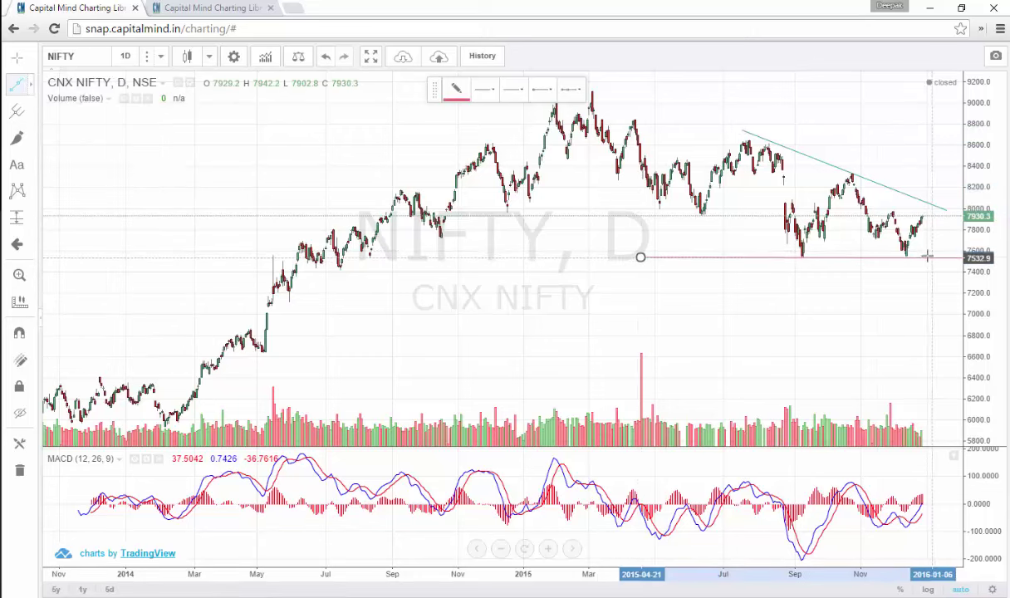
left_click(893, 257)
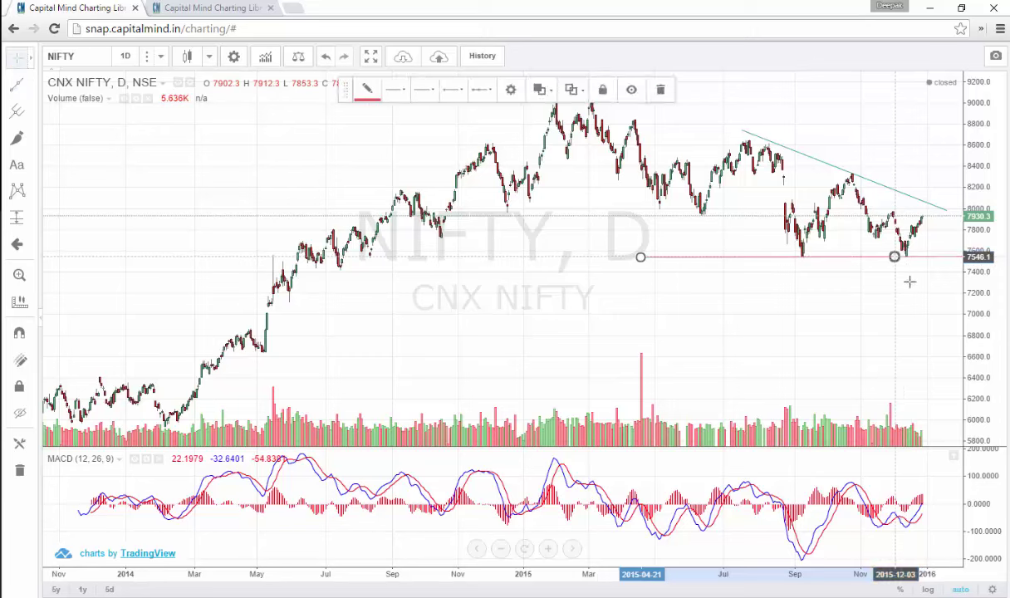
left_click(909, 299)
Change the line color of the ray under the 2015 lows to orange
left_click(834, 257)
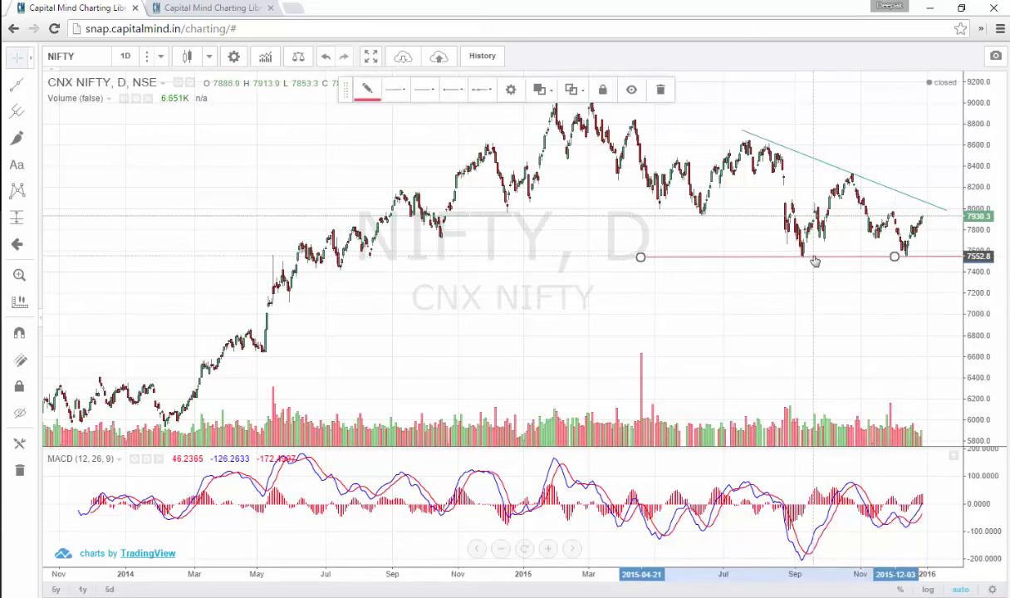
double_click(759, 262)
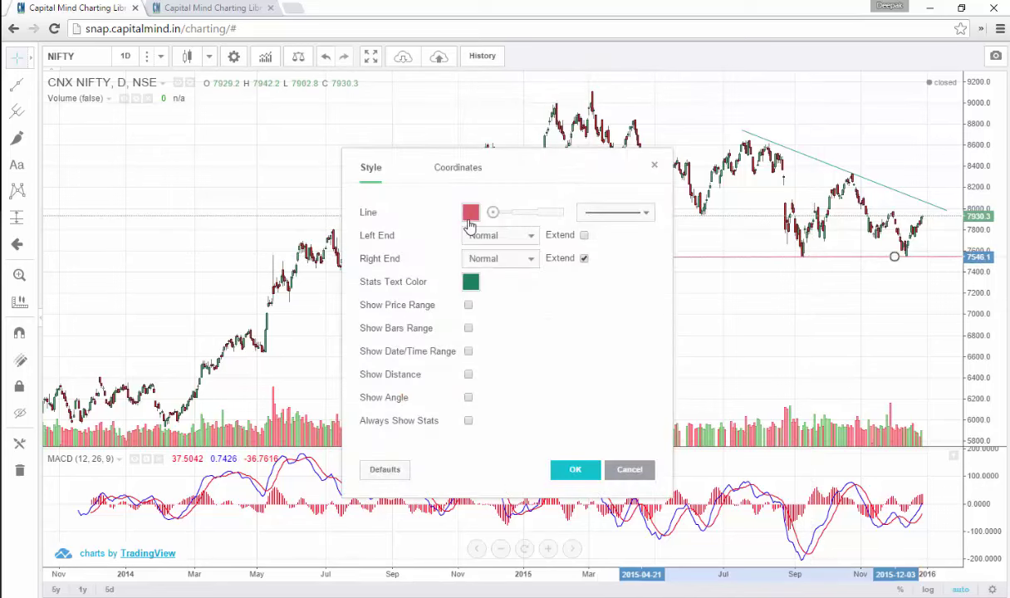
left_click(470, 214)
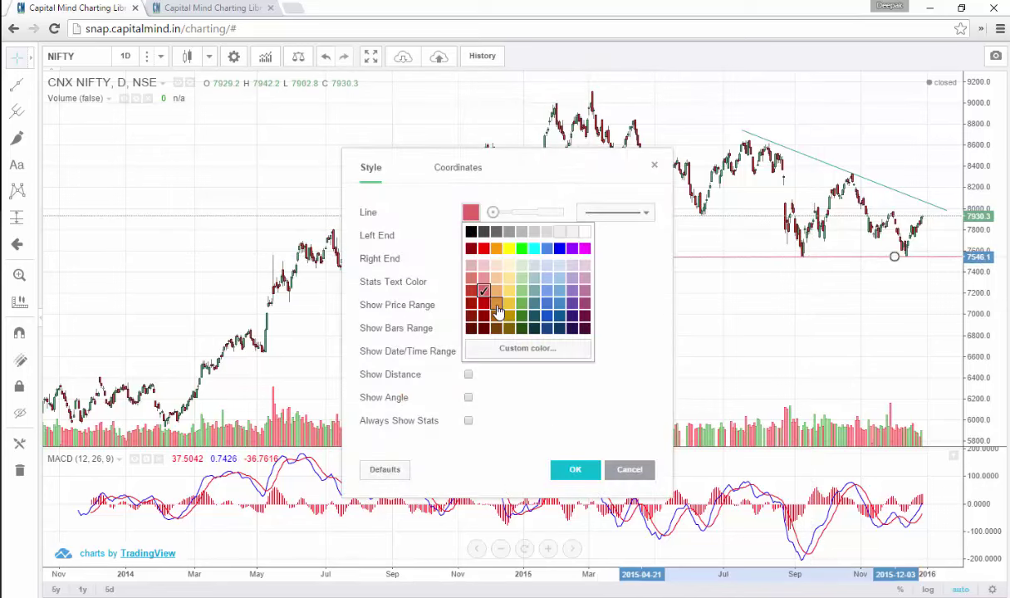
left_click(496, 302)
left_click(574, 469)
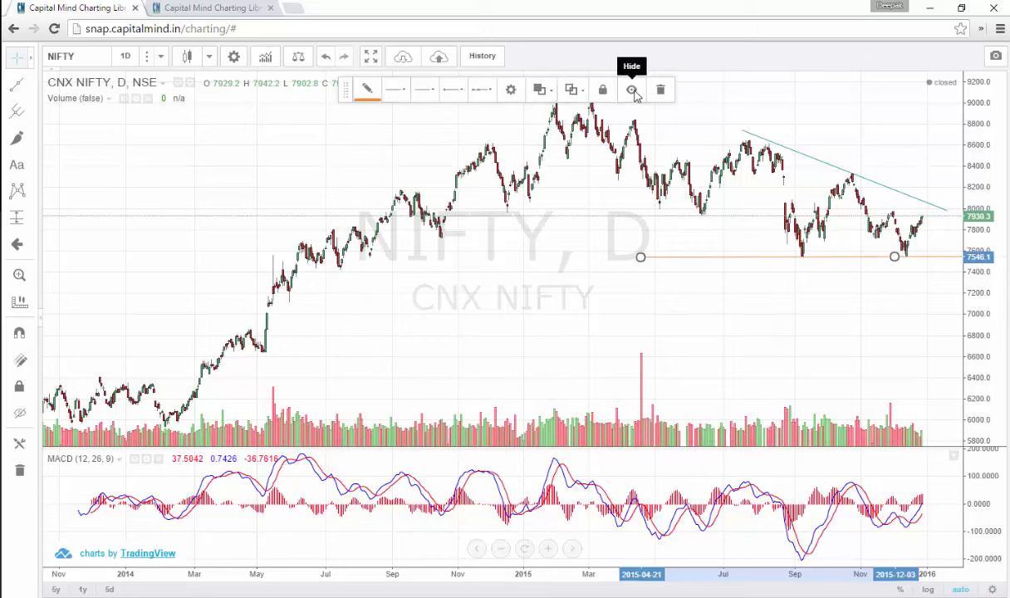
Hide the orange ray and show it again through the Objects Tree
left_click(631, 91)
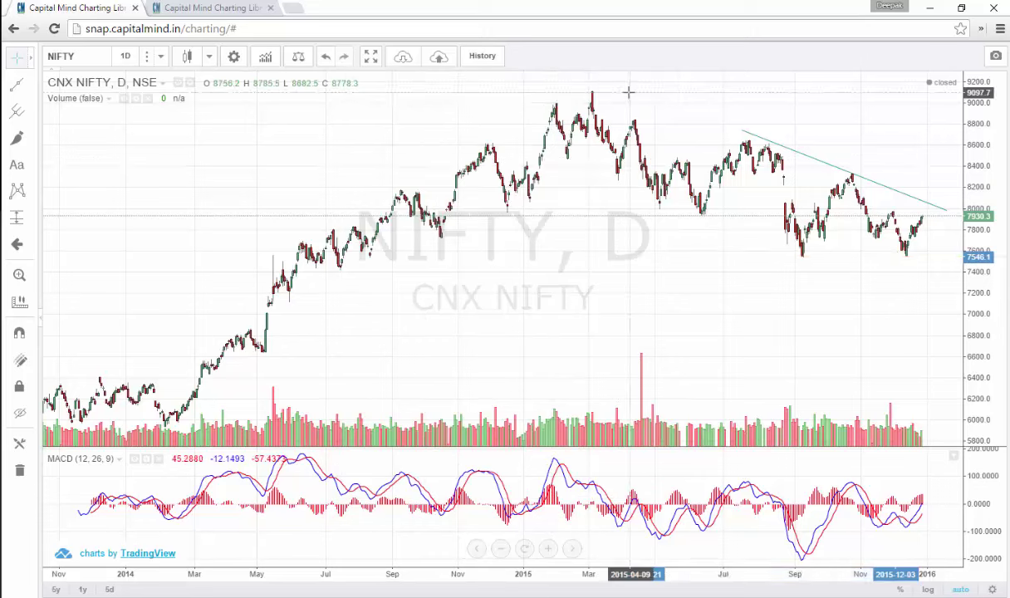
left_click(22, 445)
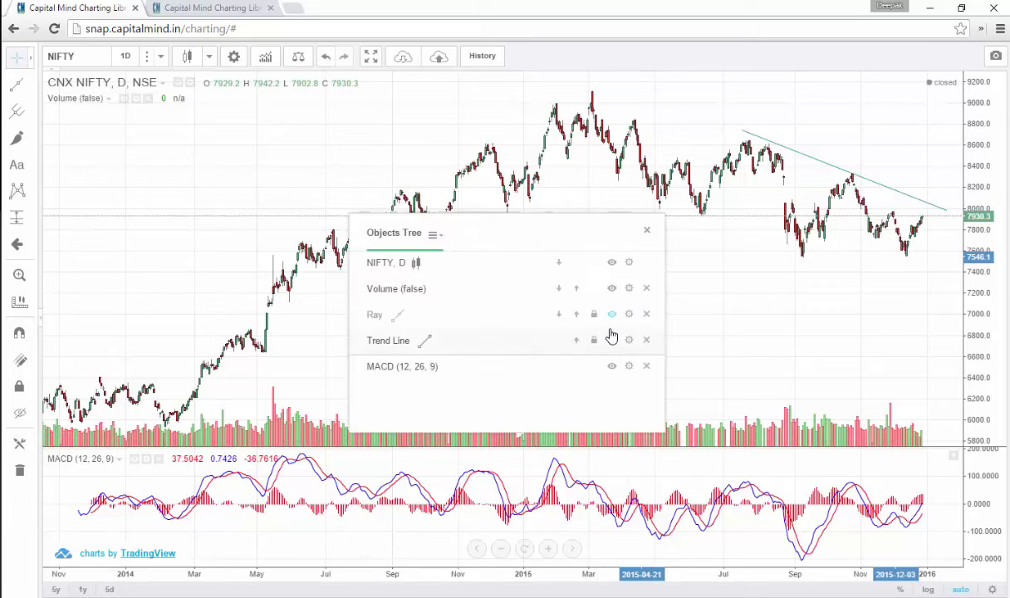
left_click(611, 315)
left_click(647, 231)
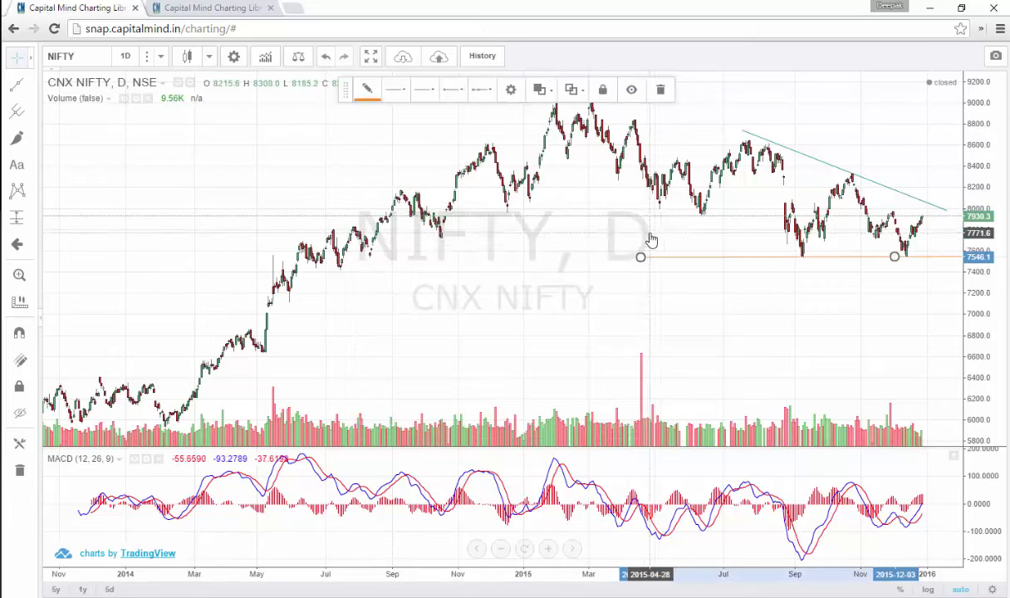
Try the Line and Bars chart styles on the NIFTY price series and return it to Candles
left_click(211, 63)
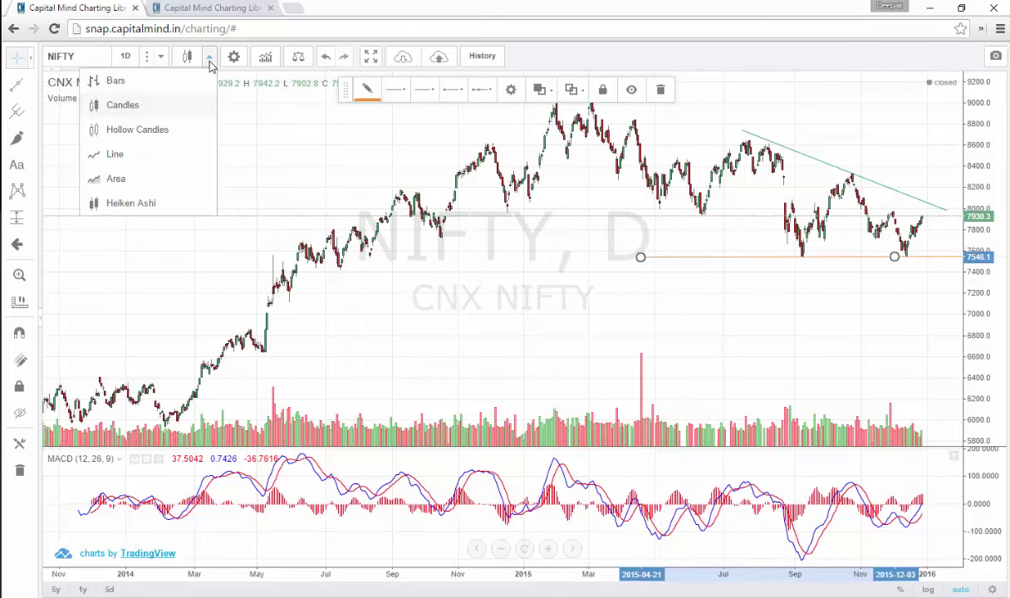
left_click(115, 154)
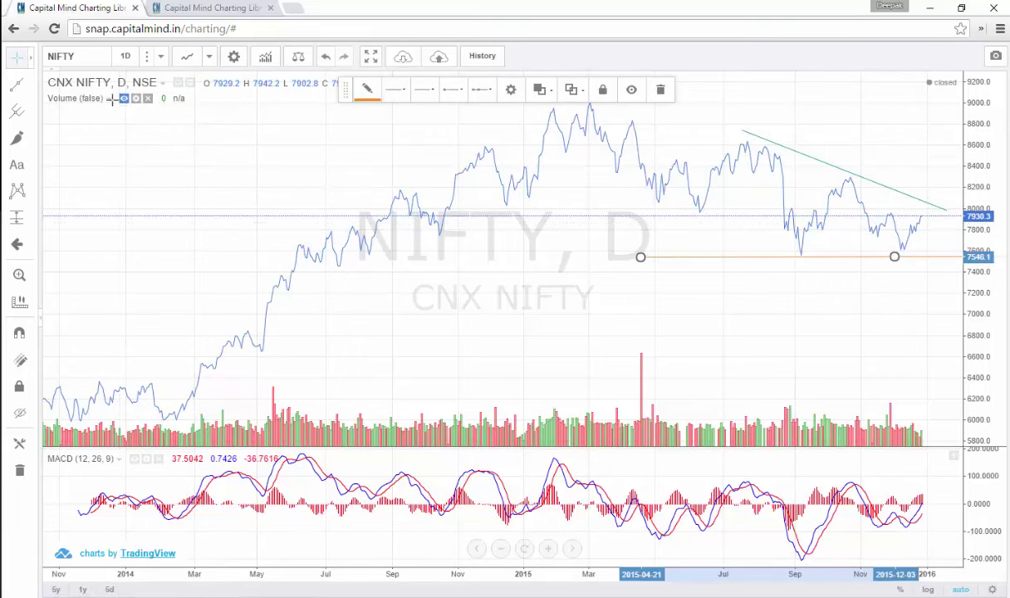
left_click(208, 56)
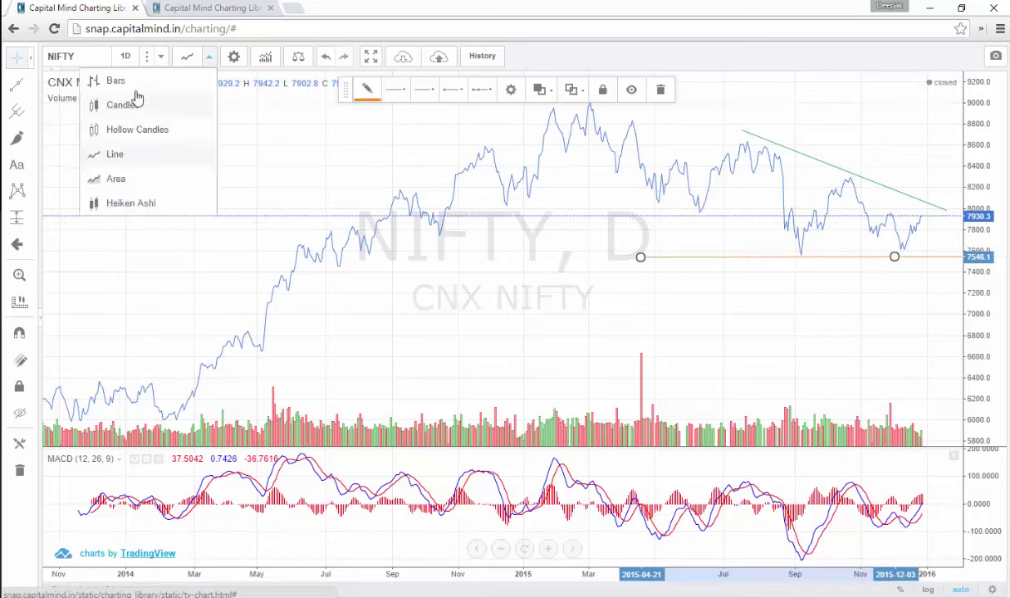
left_click(129, 81)
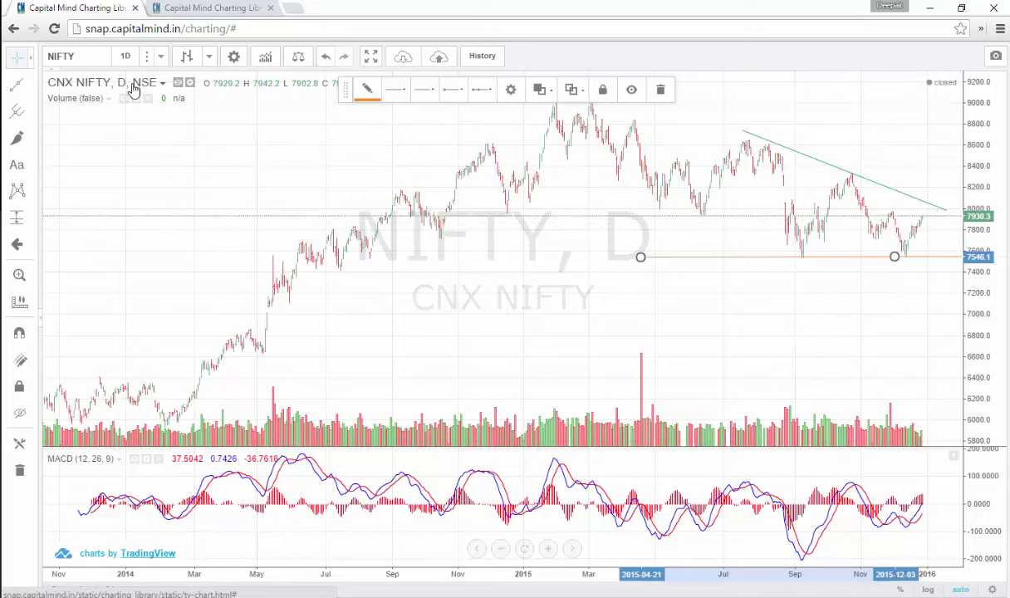
left_click(209, 56)
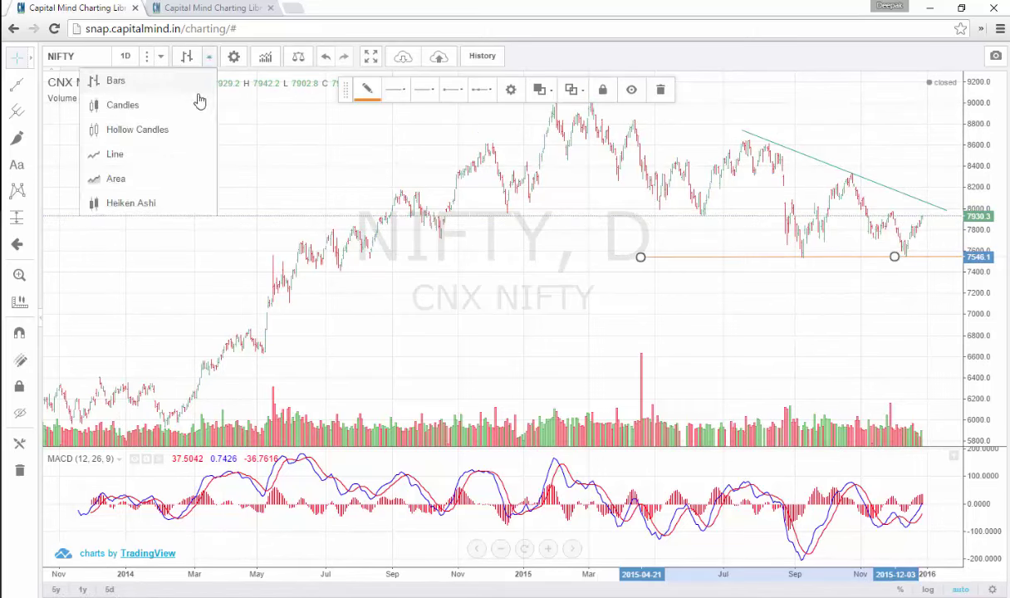
left_click(120, 106)
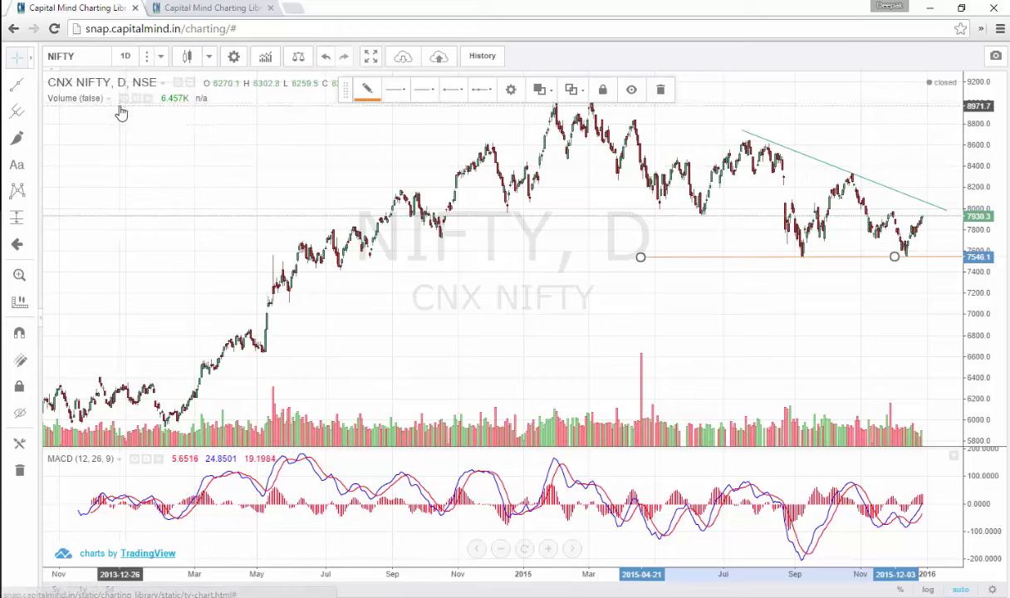
Add the Accumulation/Distribution indicator to the chart
left_click(264, 58)
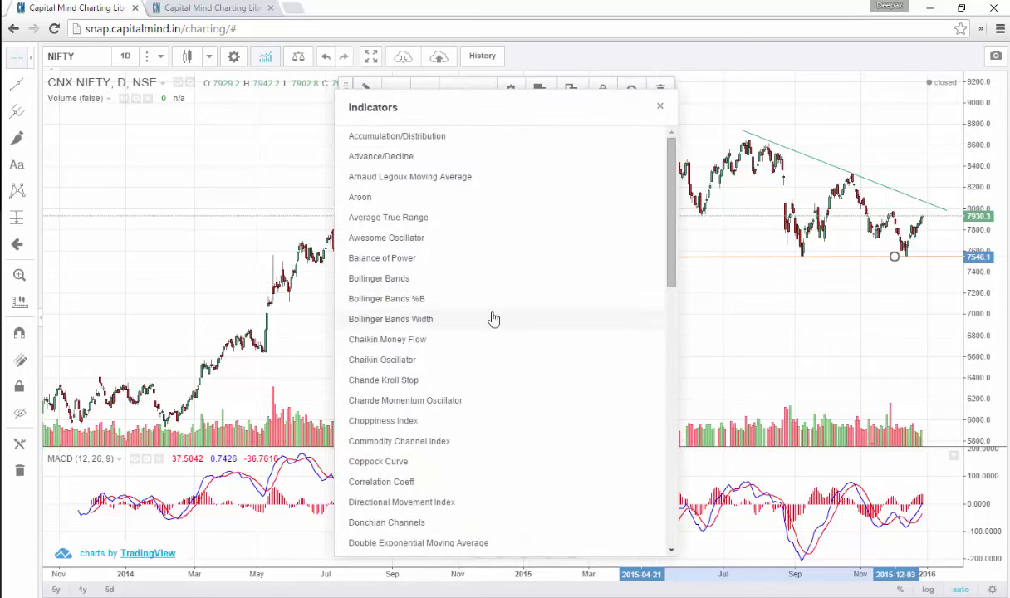
left_click(400, 137)
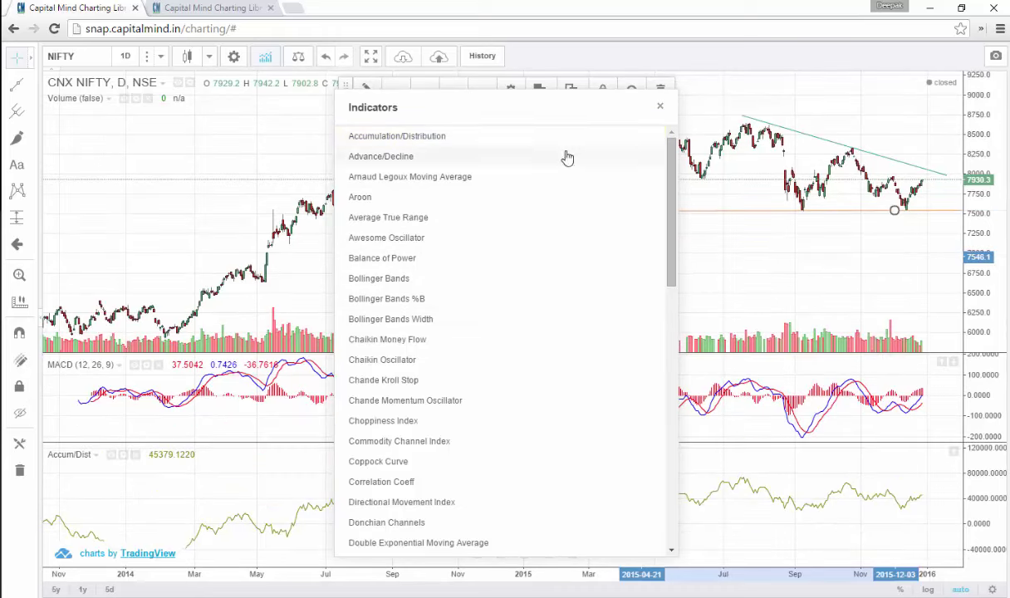
left_click(660, 109)
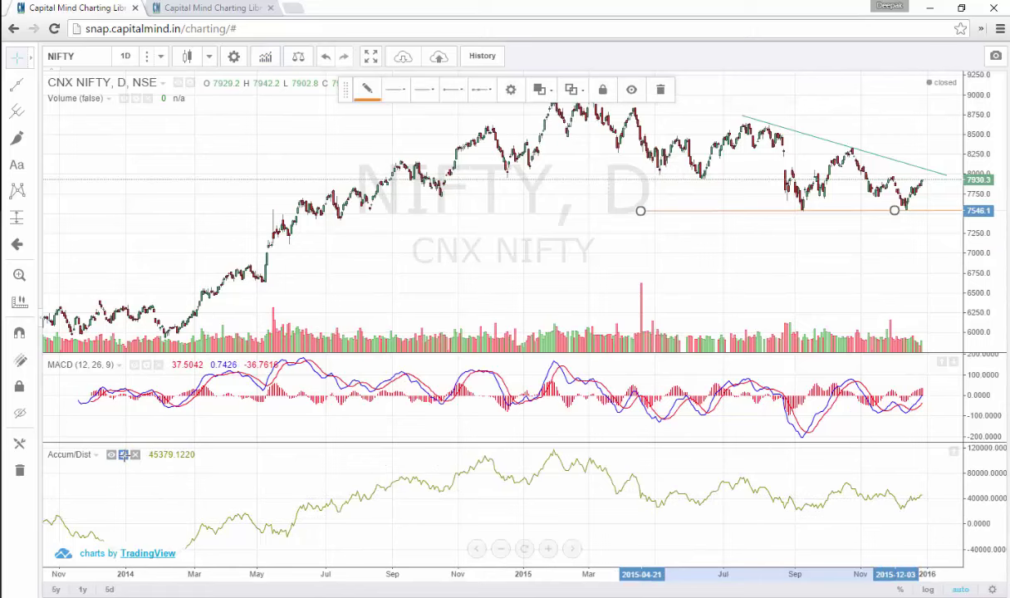
Turn on the price line for the Accum/Dist plot, then remove that indicator from the chart
left_click(122, 454)
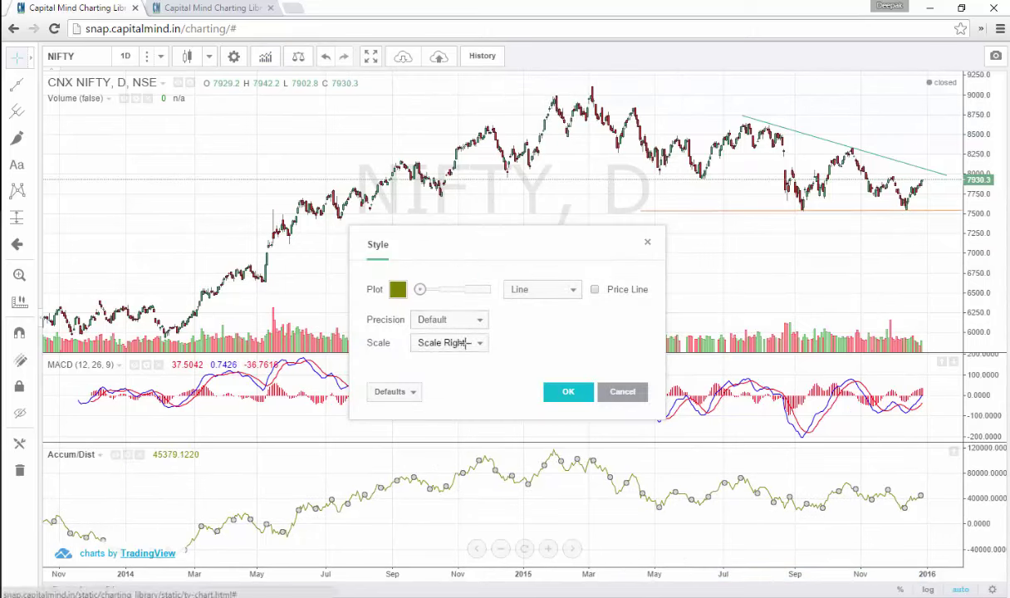
left_click(594, 290)
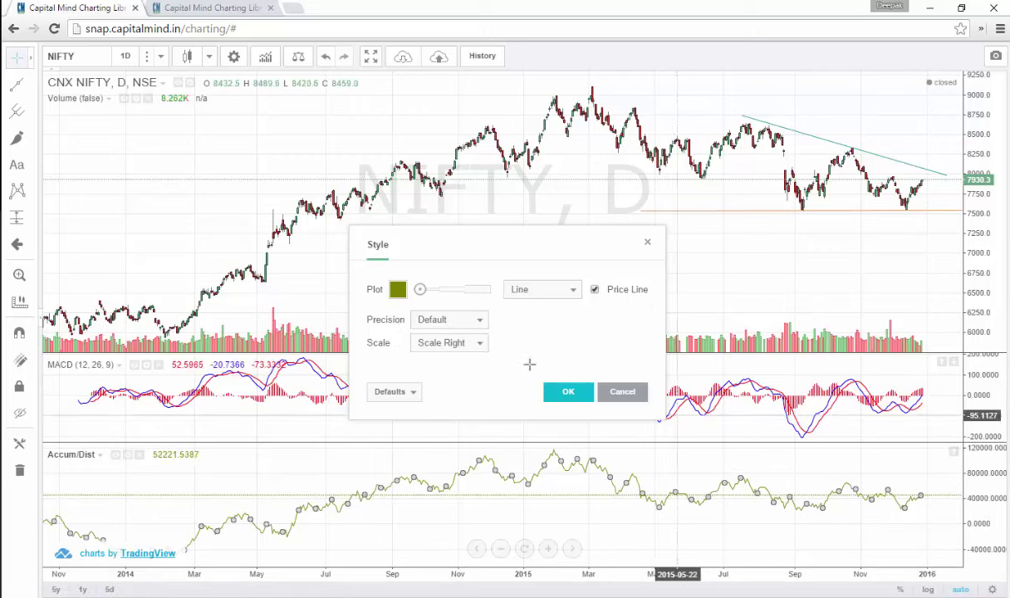
left_click(557, 392)
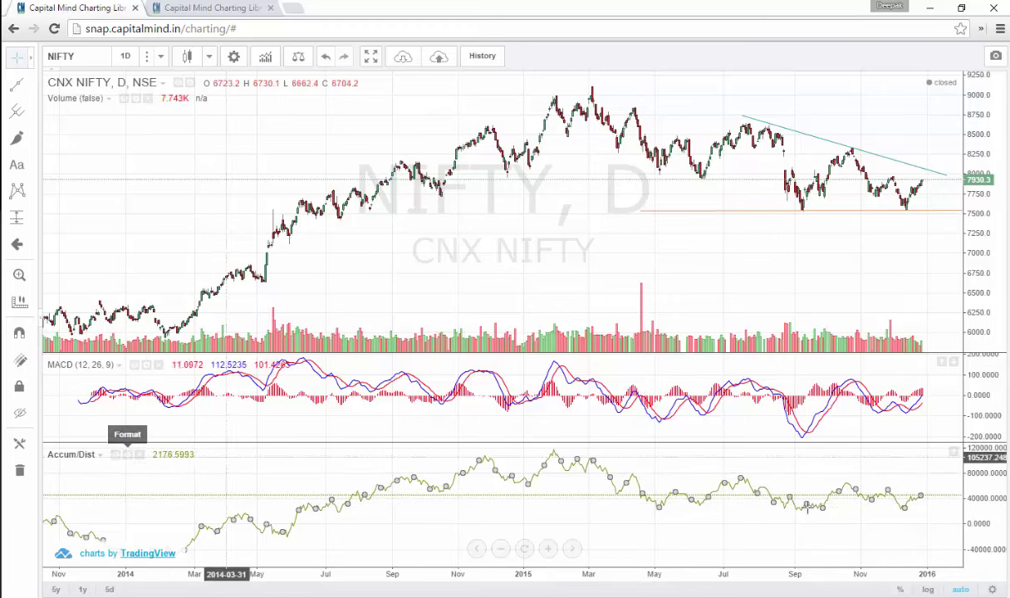
left_click(138, 455)
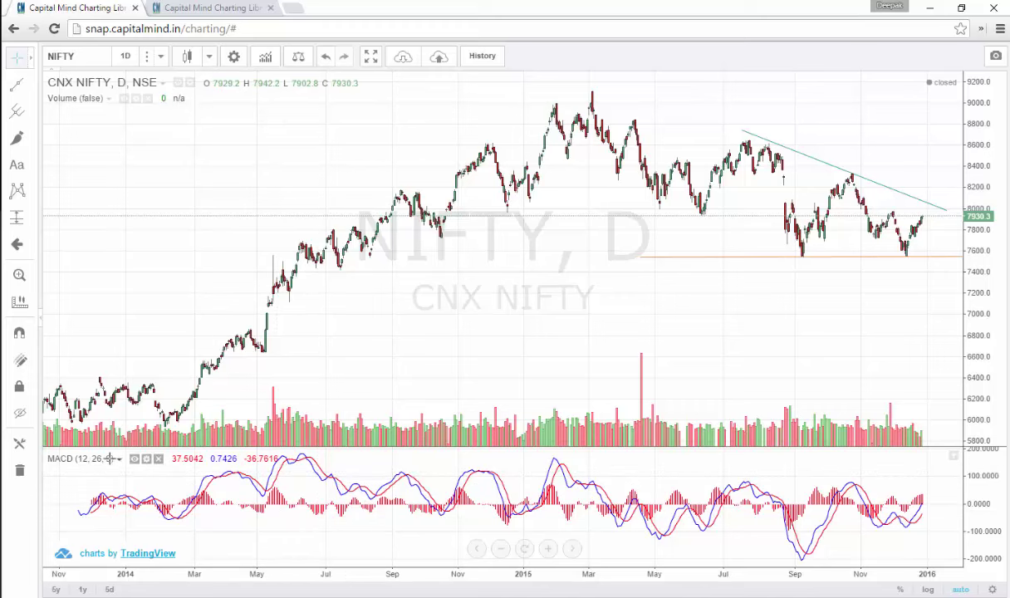
Turn on the price lines for the Histogram, MACD and Signal plots in the MACD indicator's style settings
left_click(146, 459)
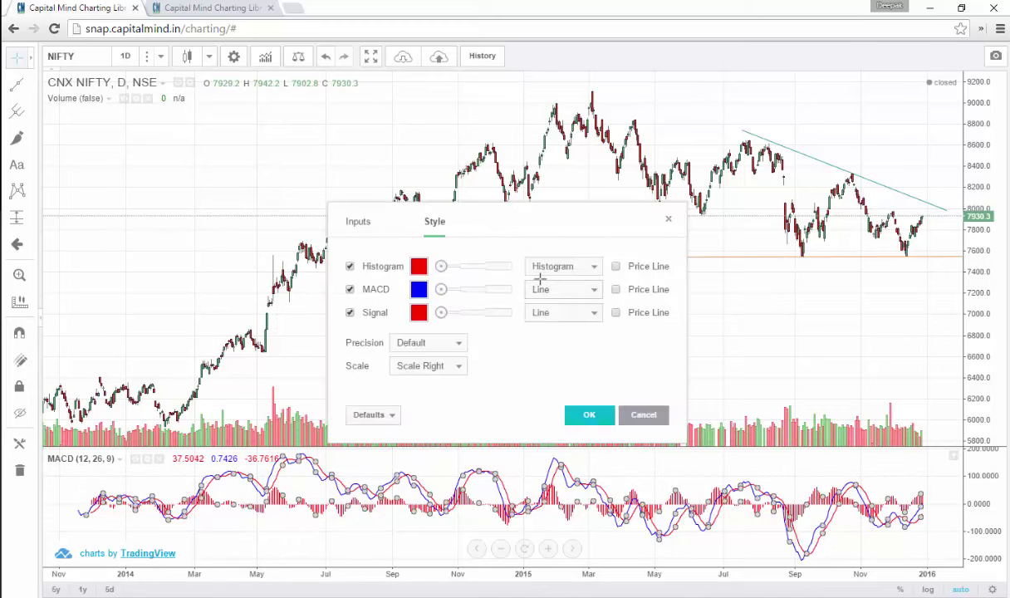
left_click(358, 222)
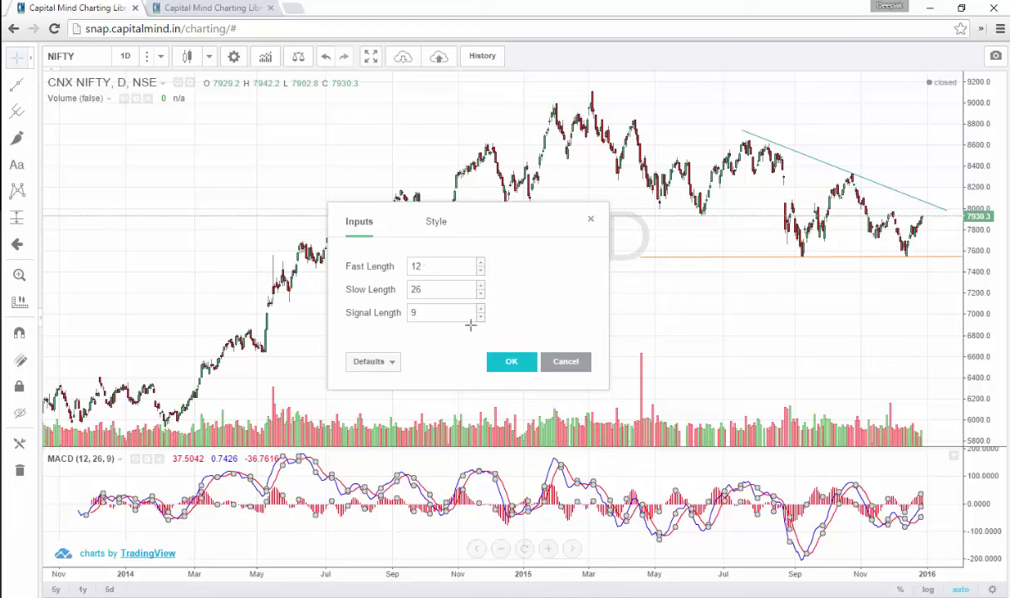
left_click(423, 219)
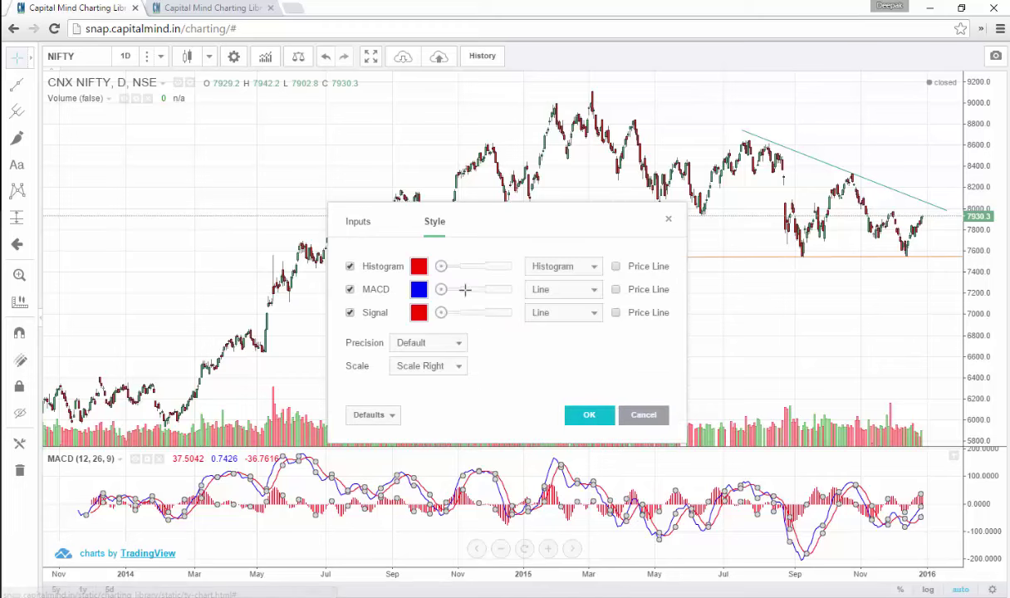
left_click(457, 343)
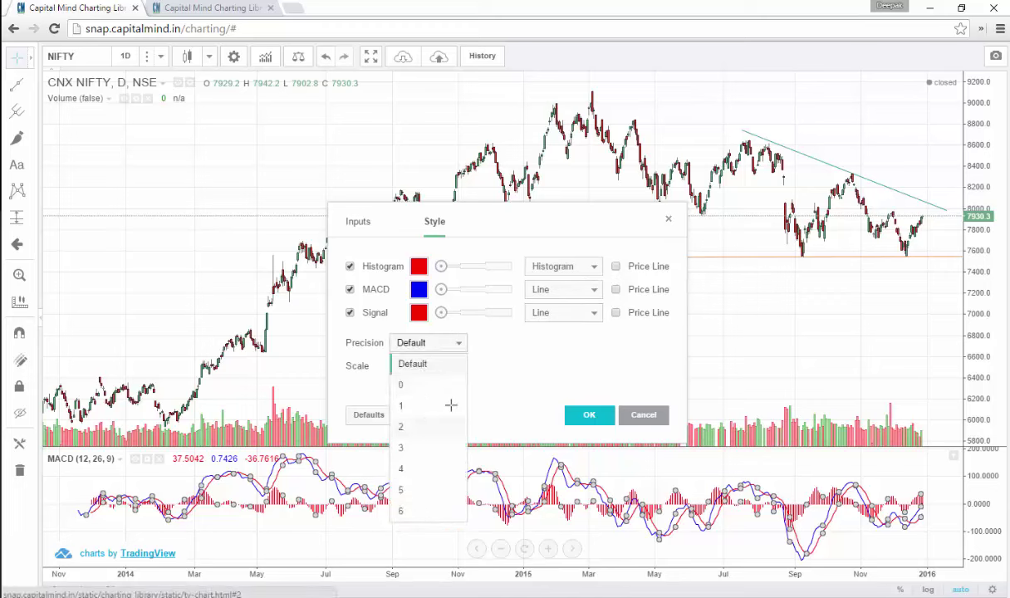
left_click(570, 347)
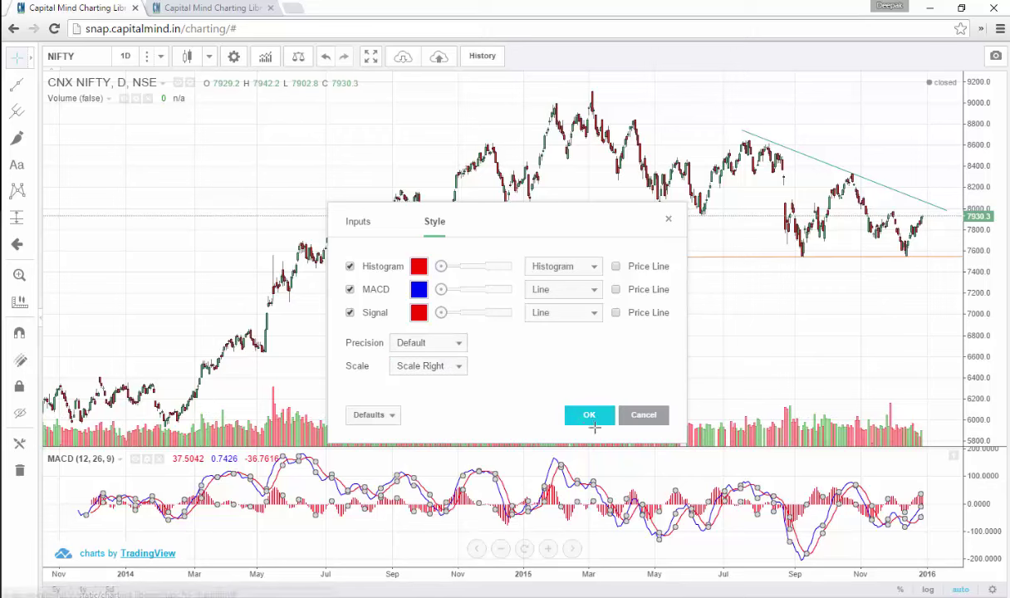
left_click(615, 266)
left_click(615, 289)
left_click(616, 312)
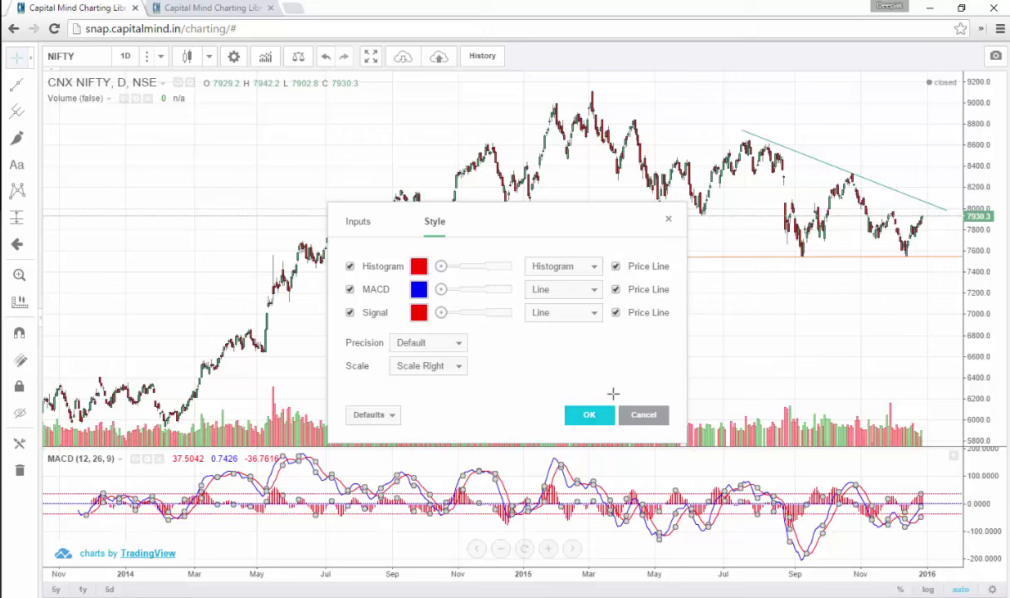
left_click(586, 414)
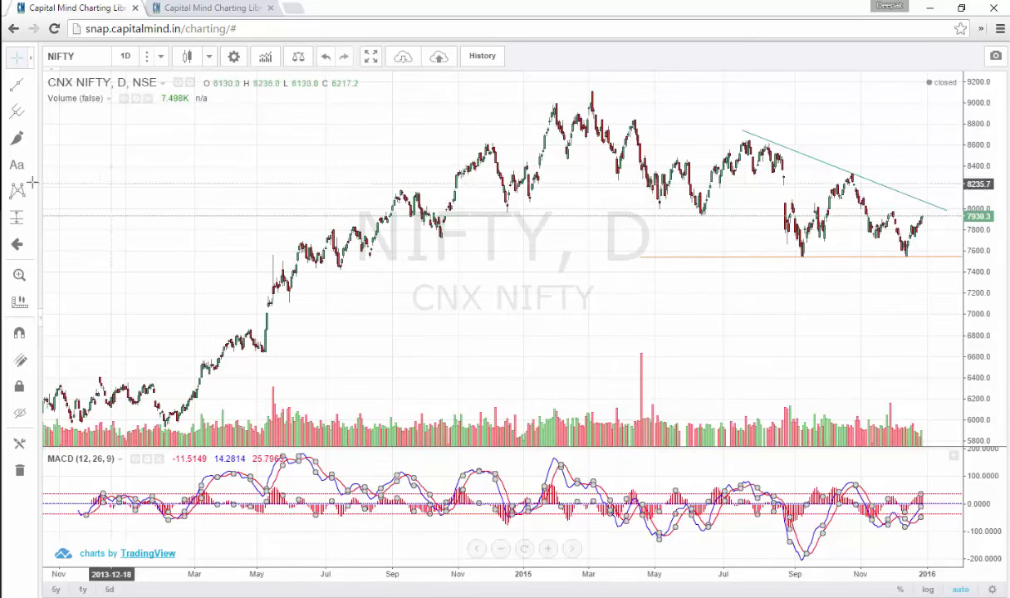
Draw a Fib Retracement from the early February 2014 low at about 5935 up to about 9111, extending it to January 2016
left_click(31, 111)
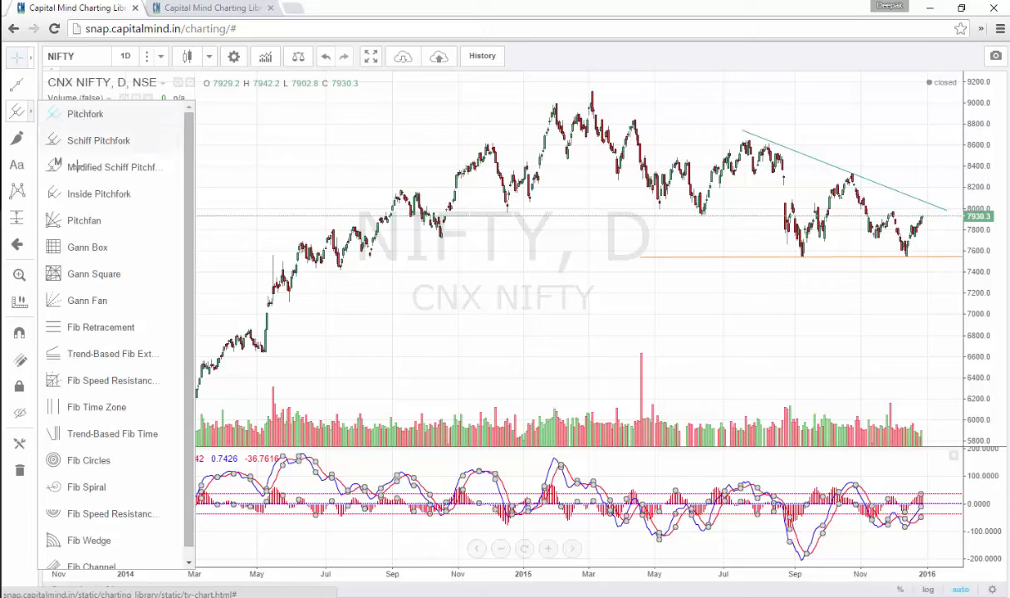
scroll(117, 517, "down", 1)
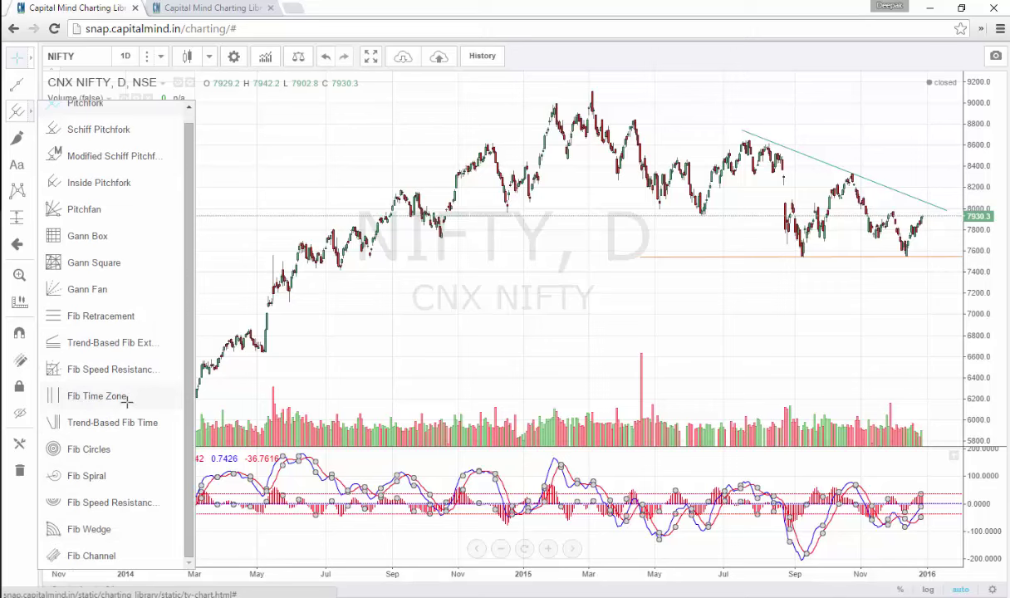
left_click(123, 316)
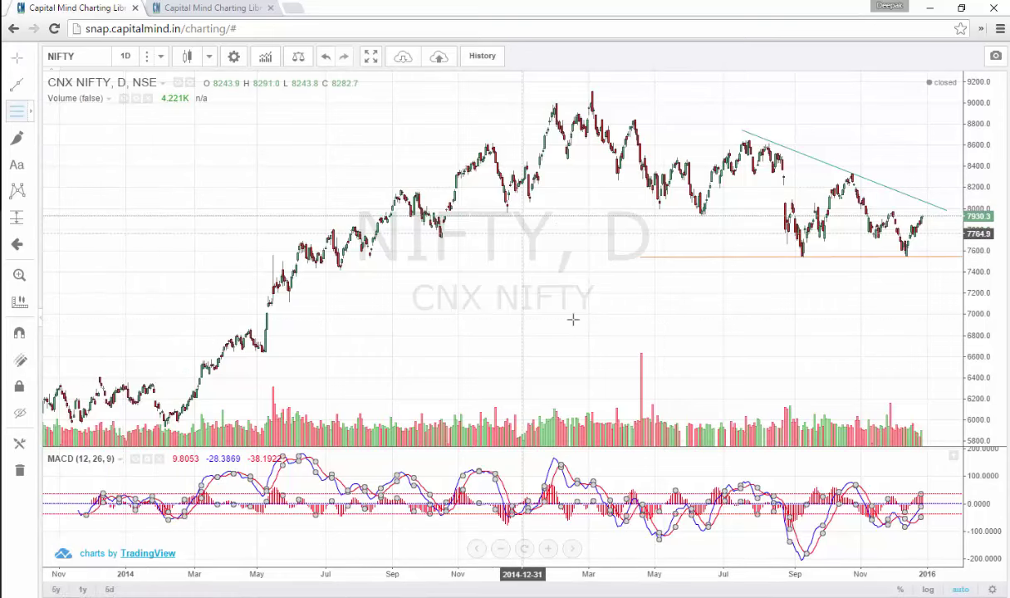
left_click(163, 426)
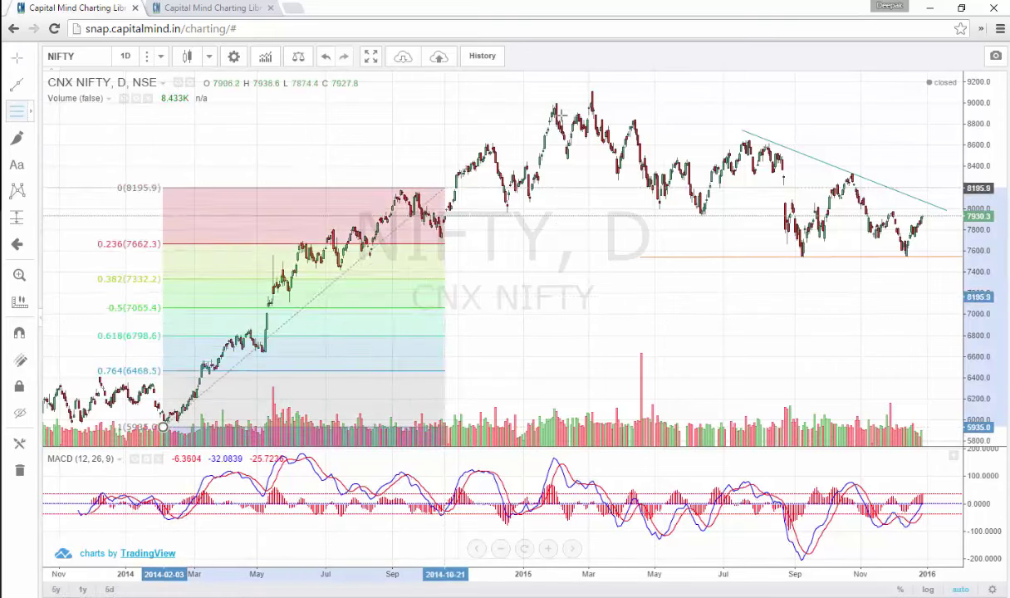
left_click(900, 91)
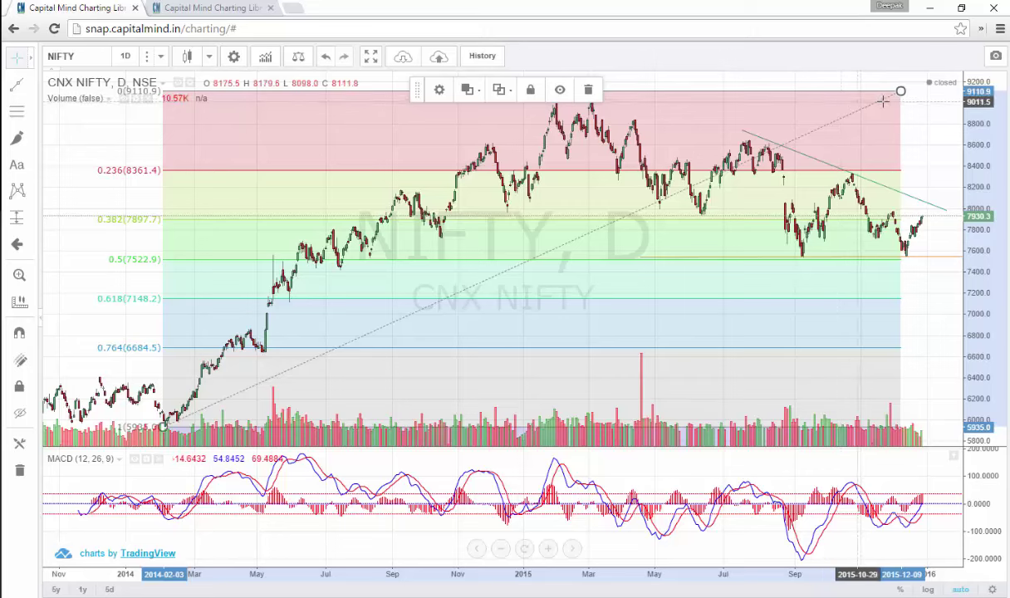
left_click_drag(900, 90, 949, 93)
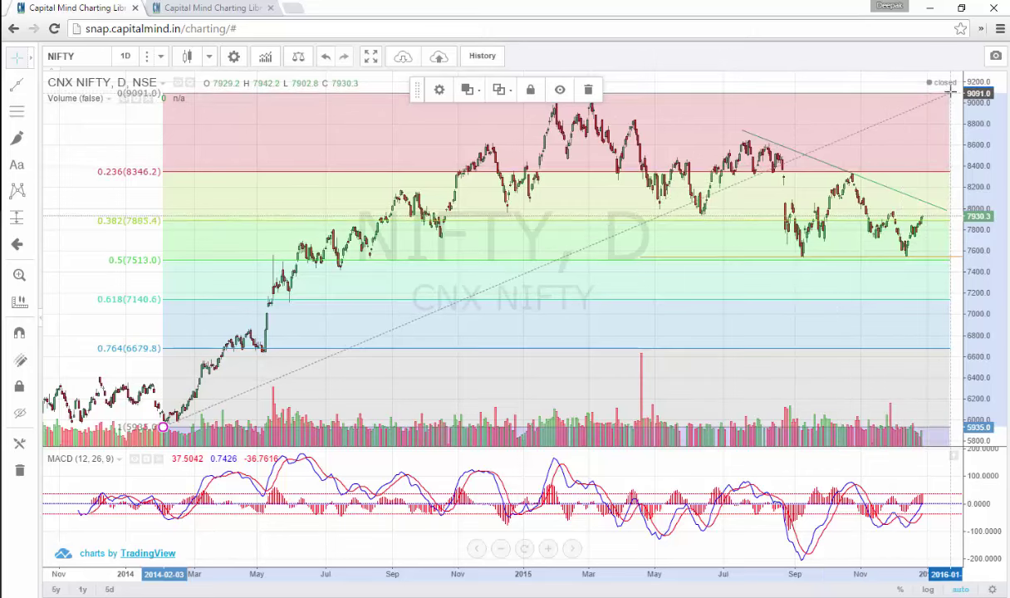
left_click(818, 106)
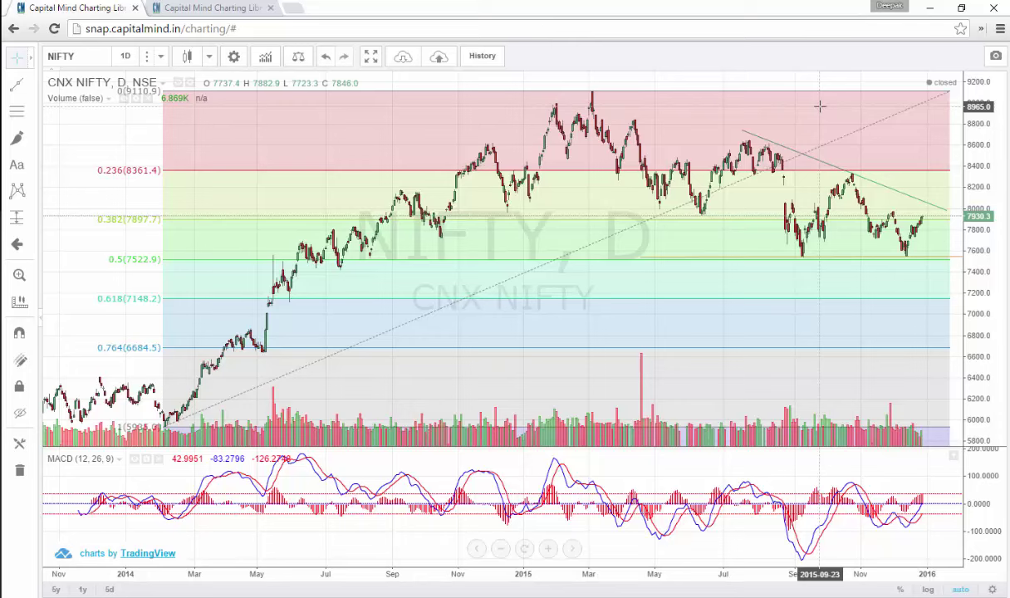
Delete the Fib Retracement from the chart and look over the available pattern drawing tools
left_click(389, 90)
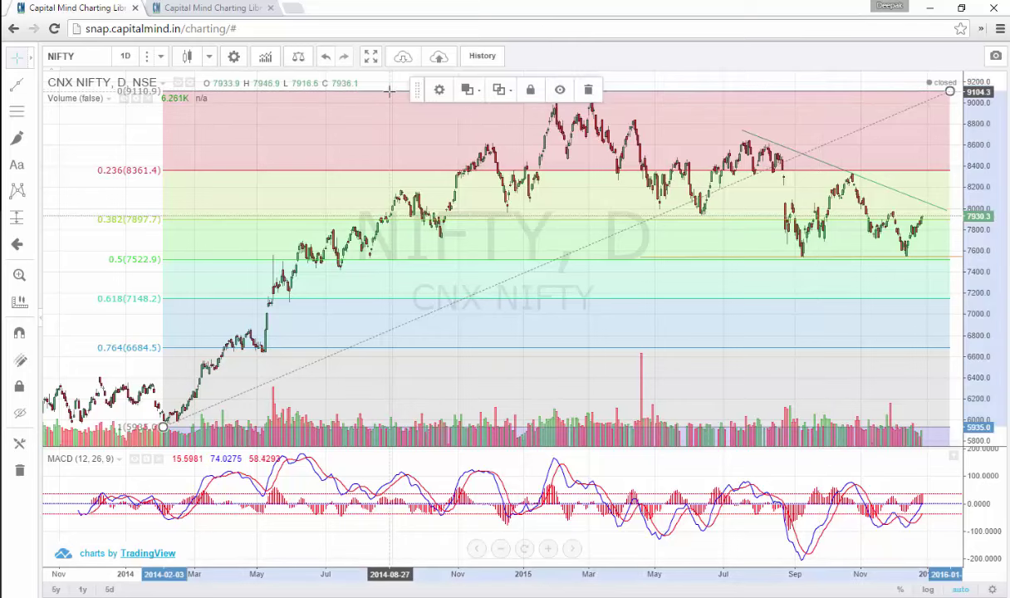
key("Delete")
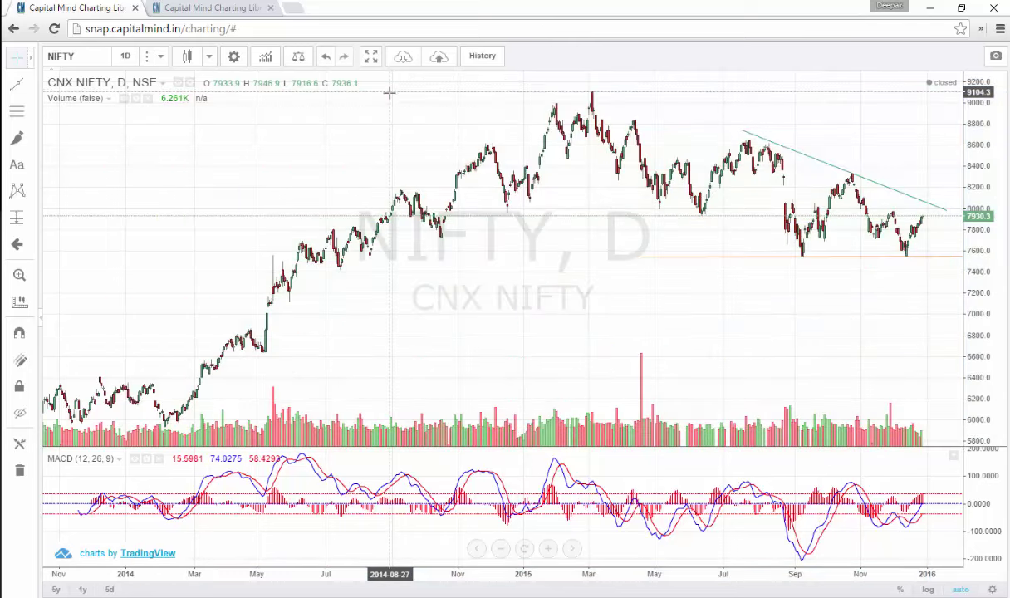
left_click(27, 191)
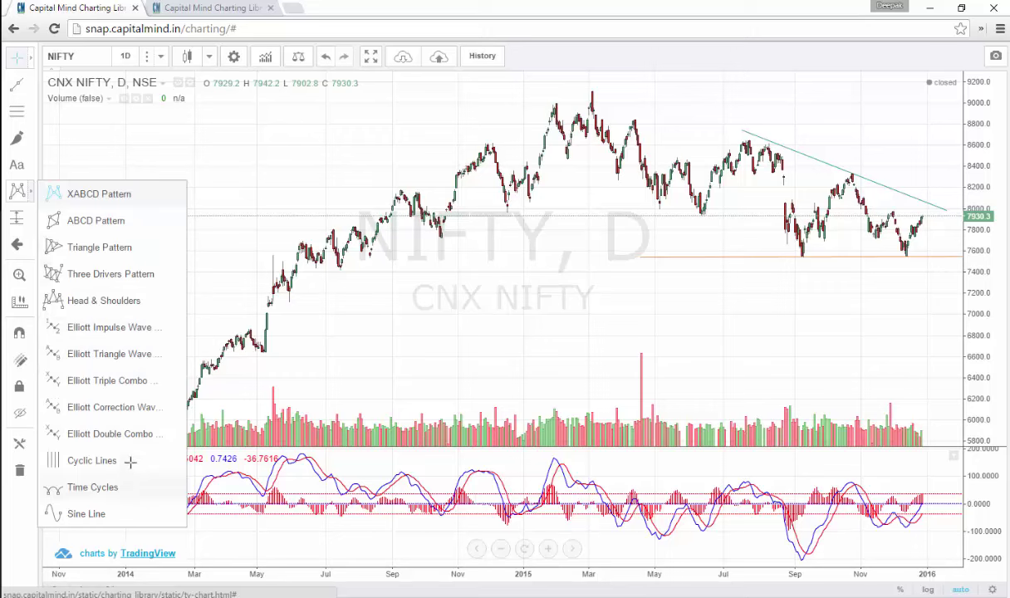
left_click(279, 190)
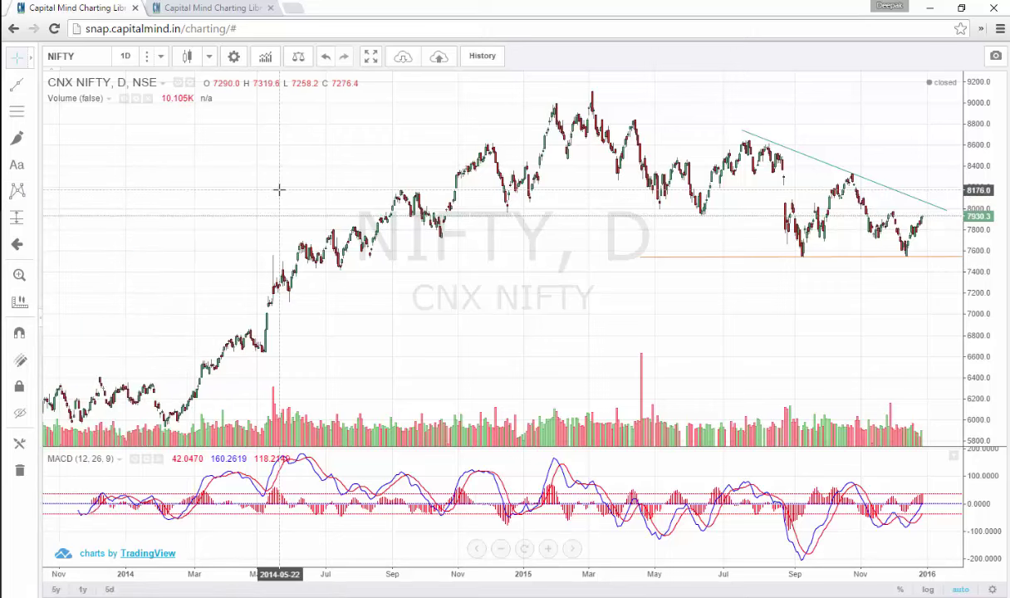
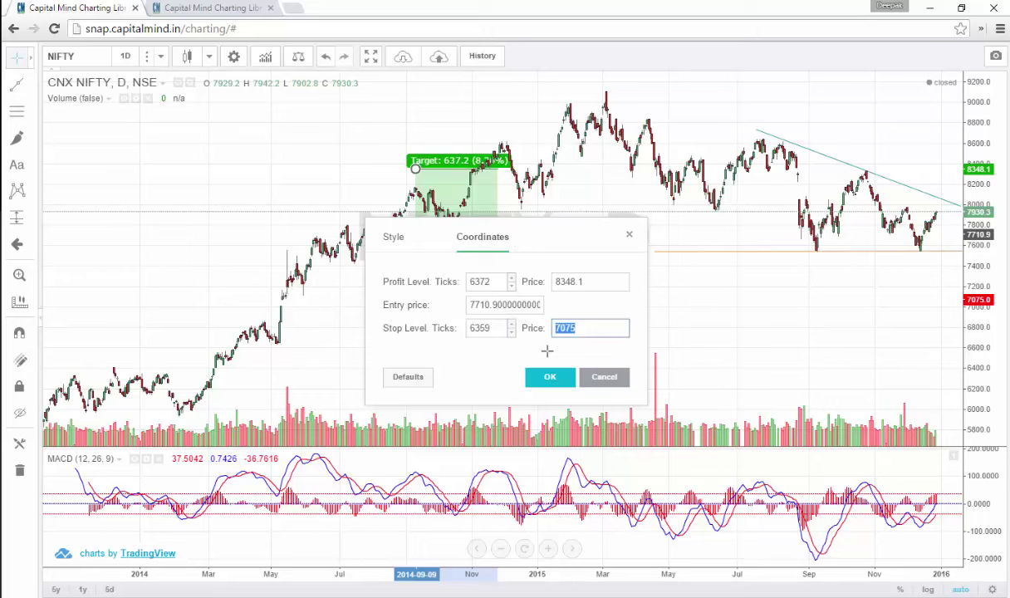
Set the long position's stop price to 7400, then adjust the stop to about 7555 and the target to about 8151
type("0")
key("Return")
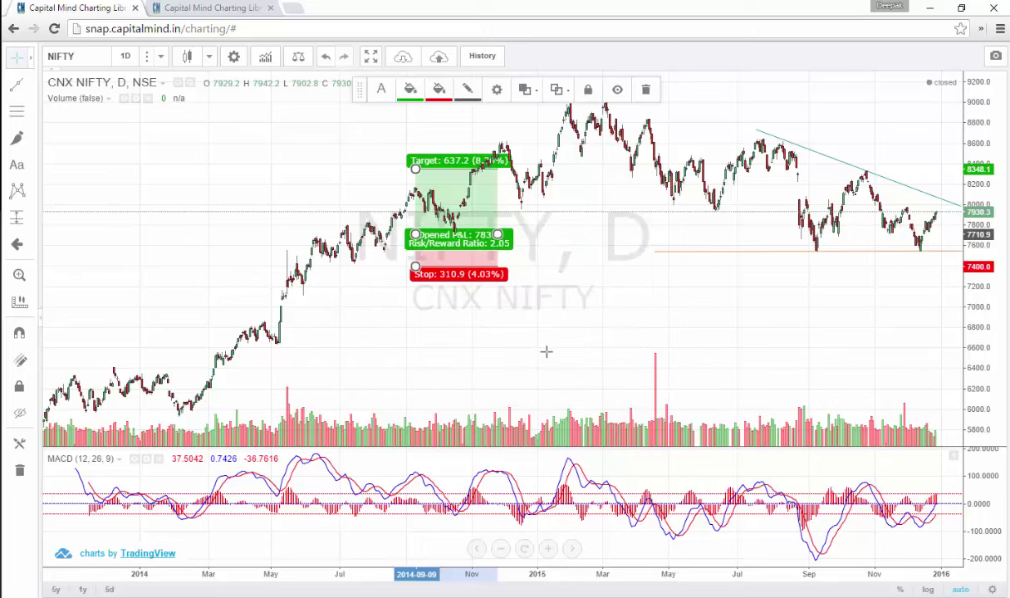
left_click_drag(415, 266, 367, 250)
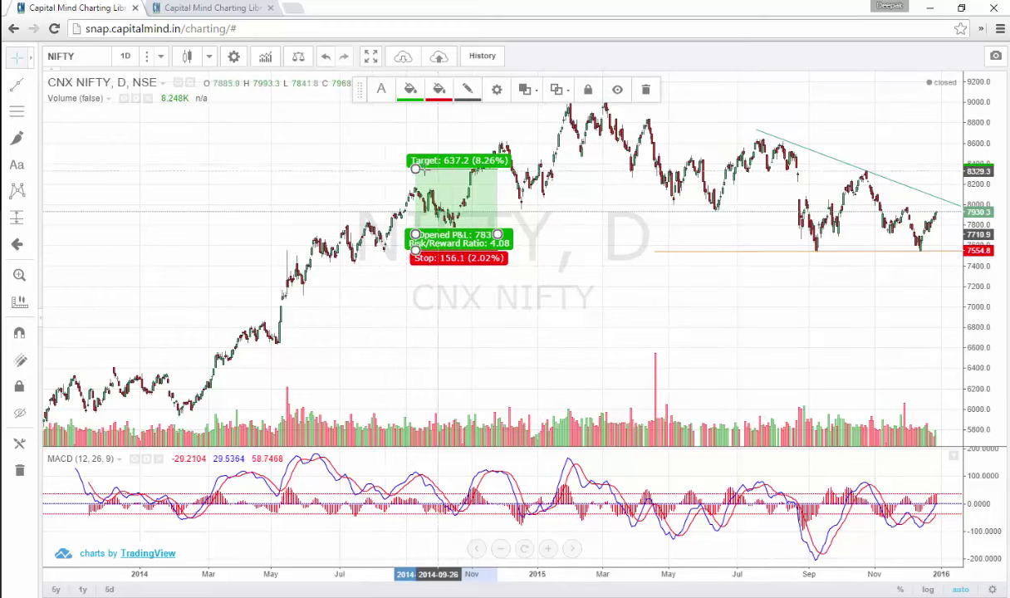
left_click_drag(414, 168, 410, 190)
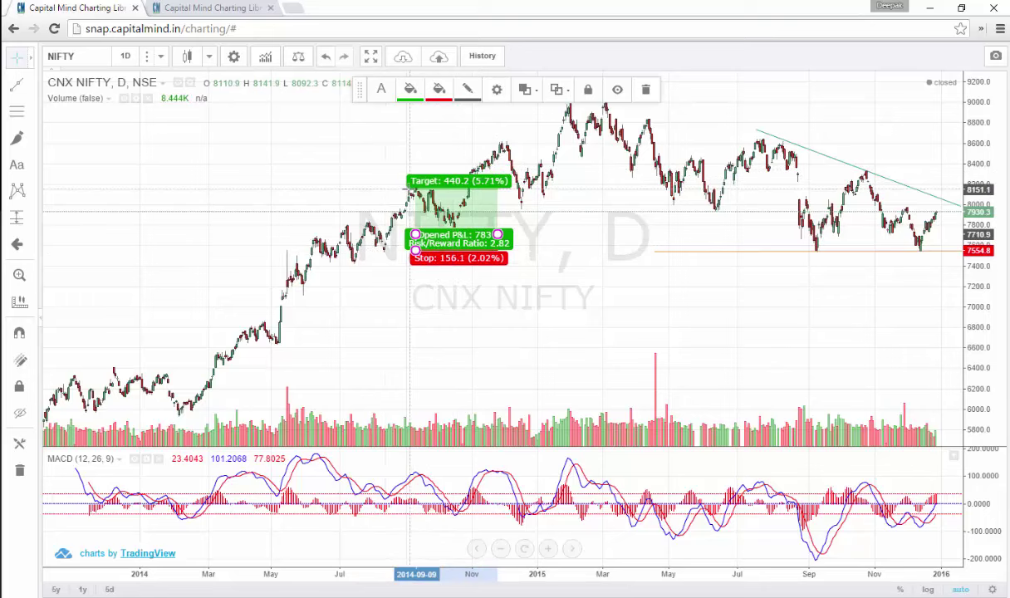
left_click(700, 265)
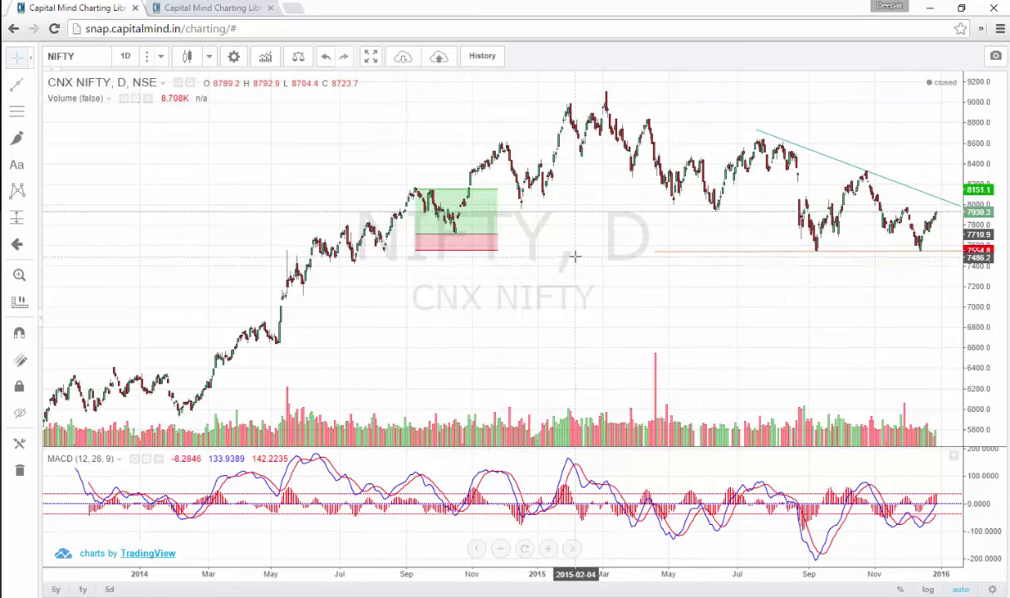
Move the long position so it starts around 29 September 2014 with its entry at about 7682
scroll(465, 249, "up", 5)
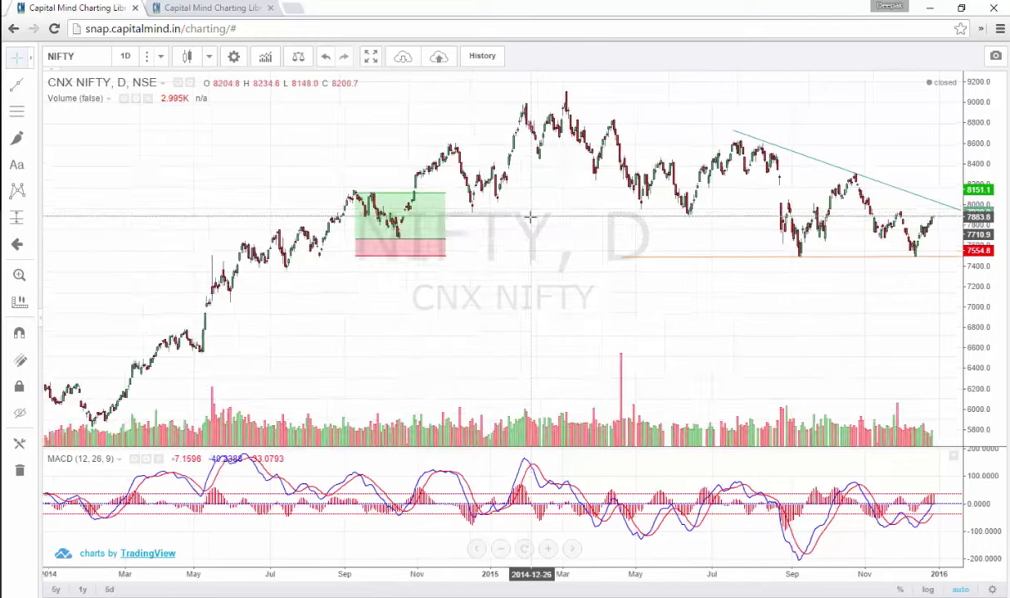
left_click_drag(368, 288, 838, 243)
left_click_drag(433, 261, 571, 261)
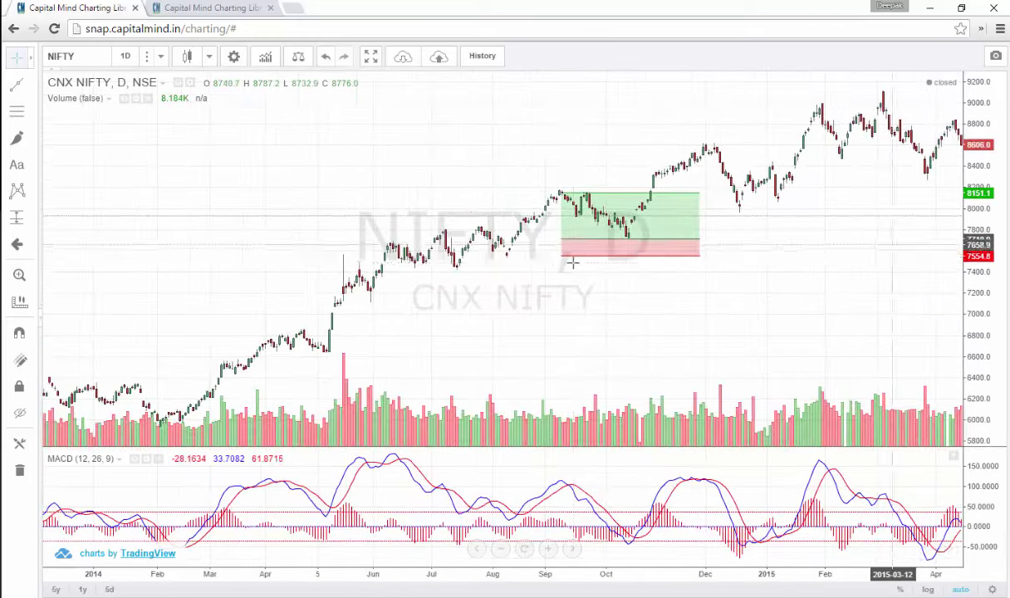
mouse_move(489, 262)
left_mouse_down()
mouse_move(789, 264)
mouse_move(748, 268)
mouse_move(744, 280)
mouse_move(755, 283)
left_mouse_up()
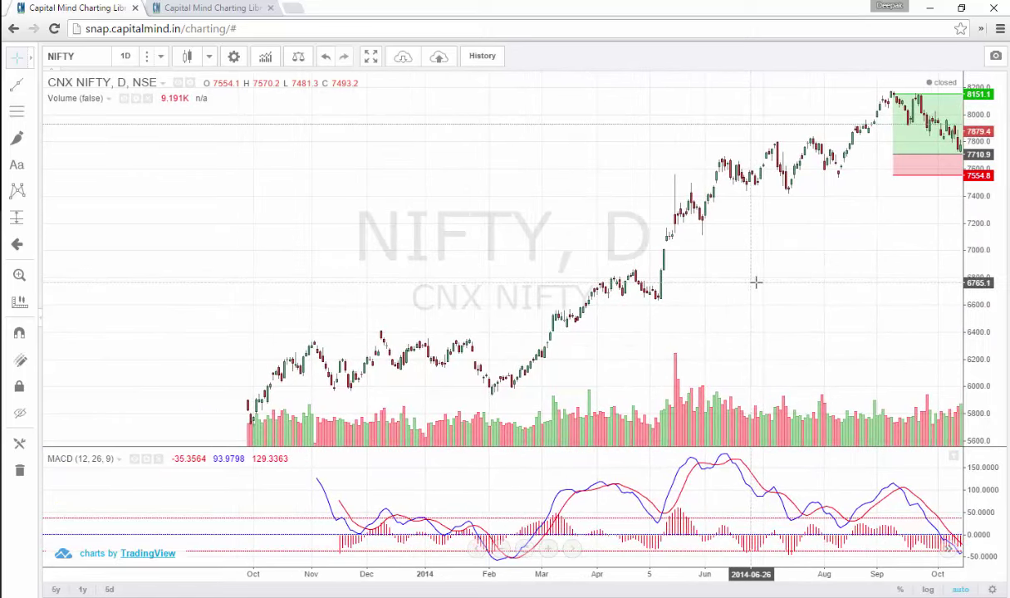
left_click(916, 93)
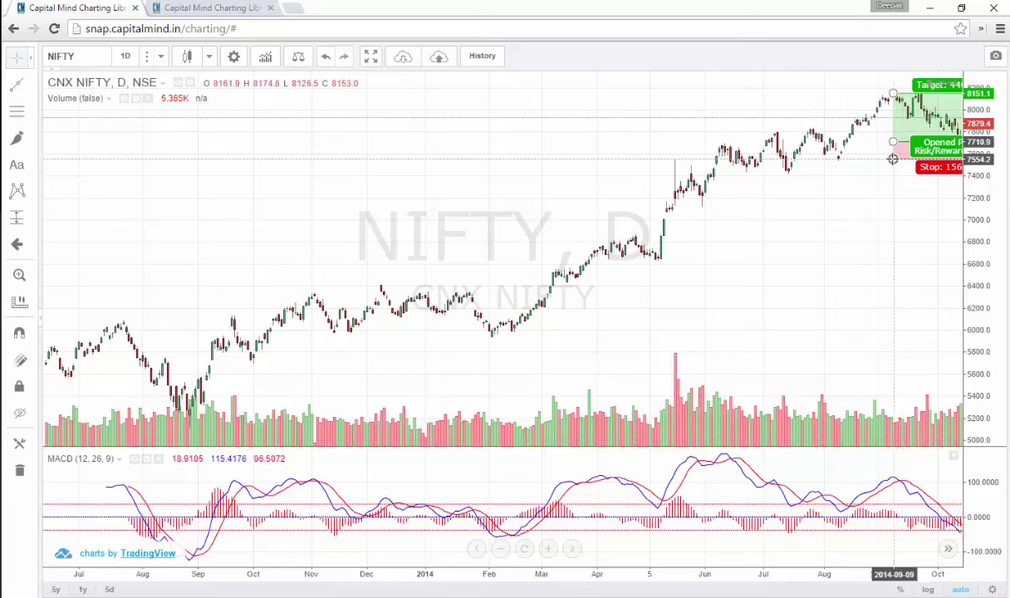
left_click_drag(892, 158, 934, 145)
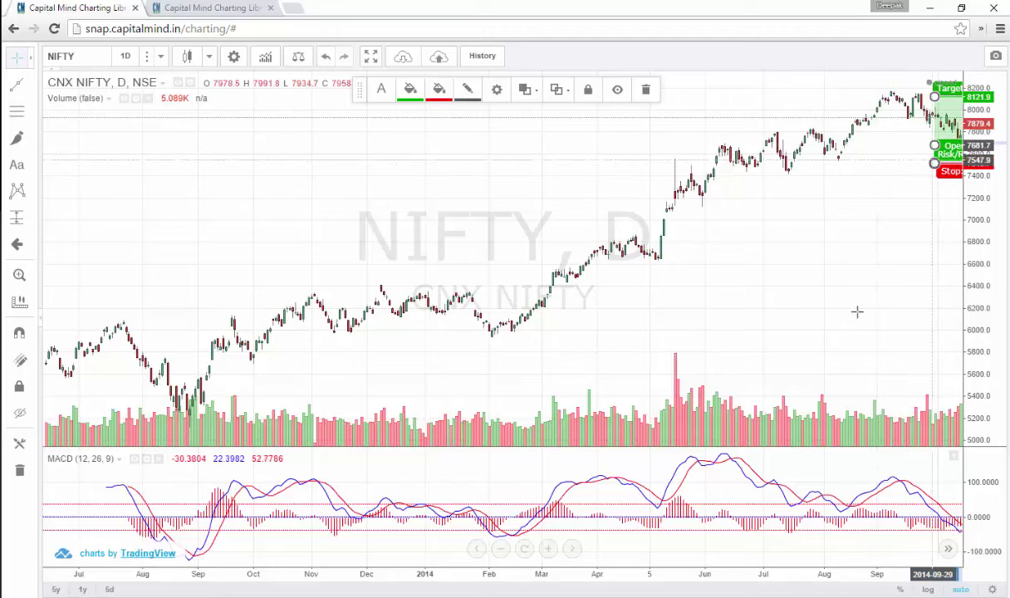
Measure from the early November 2013 peak to the December 2013 peak, then from the early February 2014 low to the early May 2014 low
left_click_drag(793, 284, 627, 278)
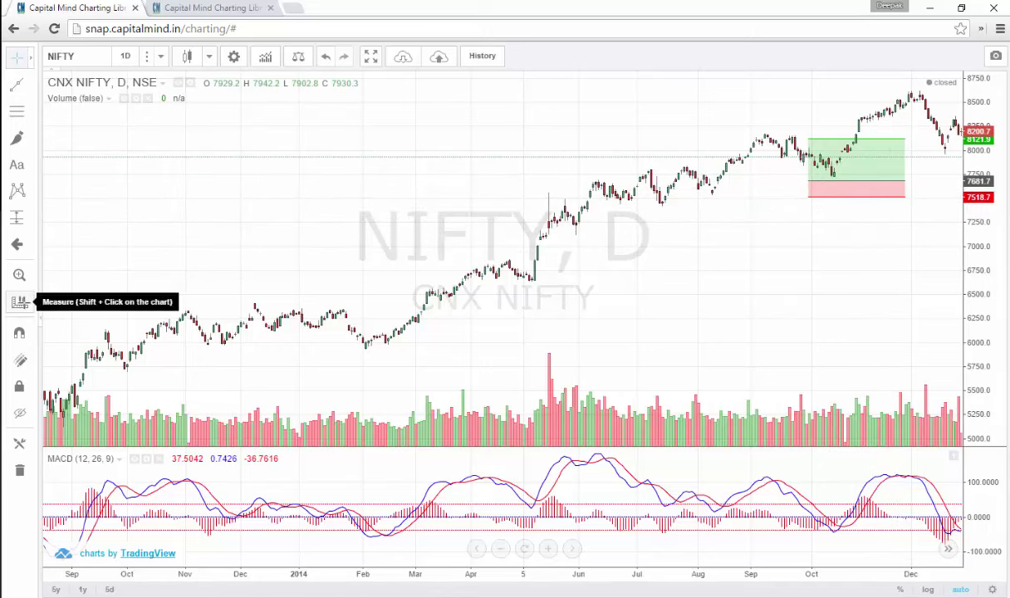
left_click(20, 301)
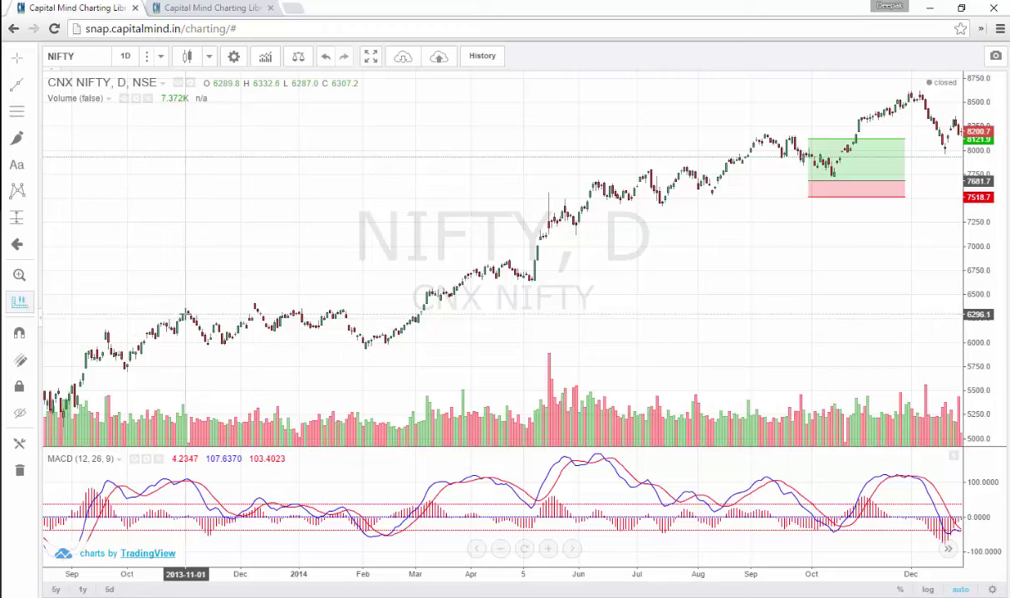
left_click_drag(184, 314, 255, 308)
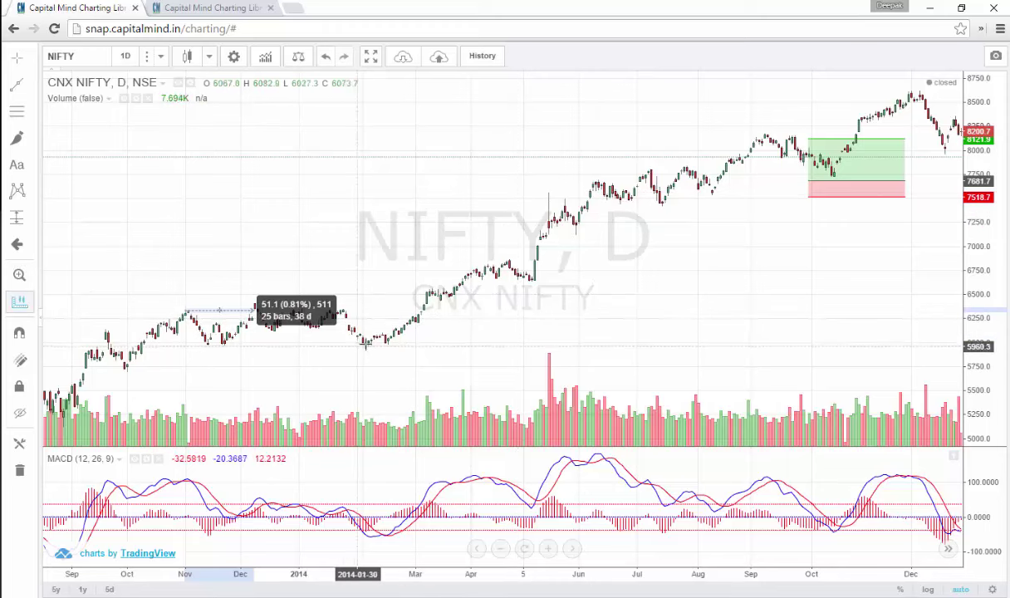
left_click_drag(363, 347, 535, 279)
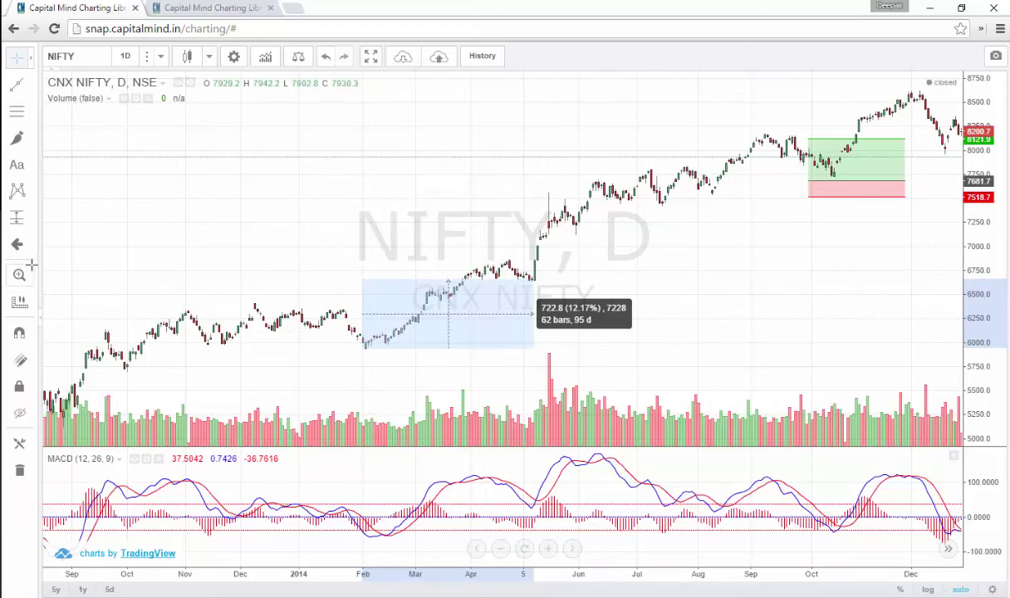
Create a snapshot image of the chart, open the image through its save link and return to the chart page
left_click(992, 56)
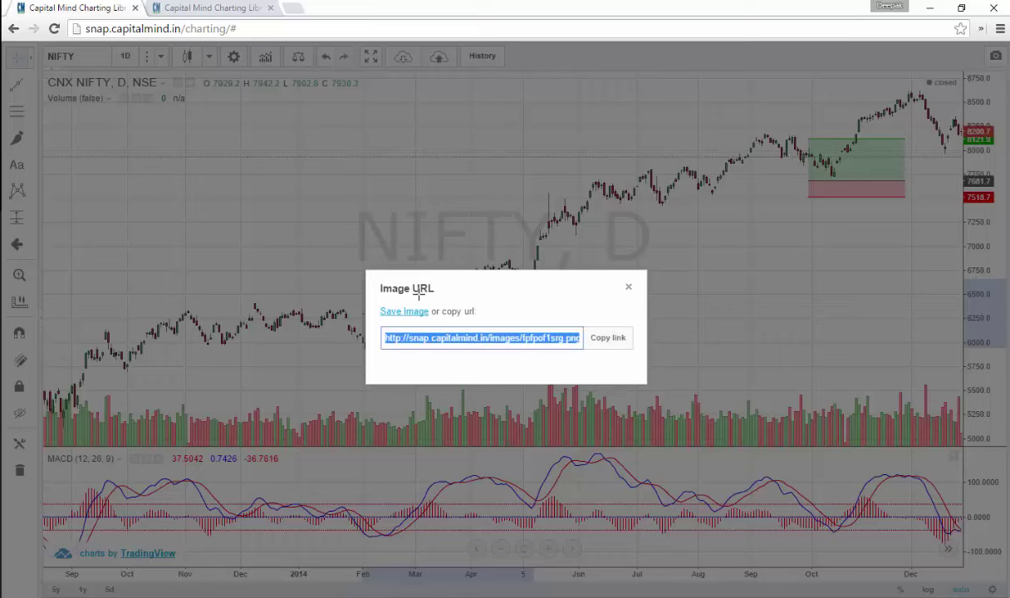
left_click(418, 315)
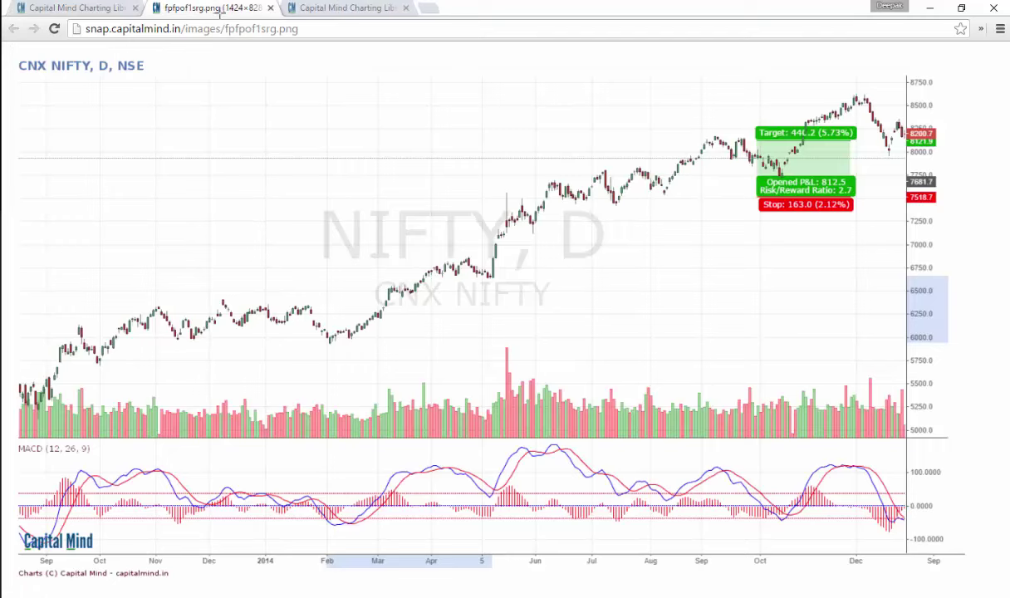
left_click(120, 6)
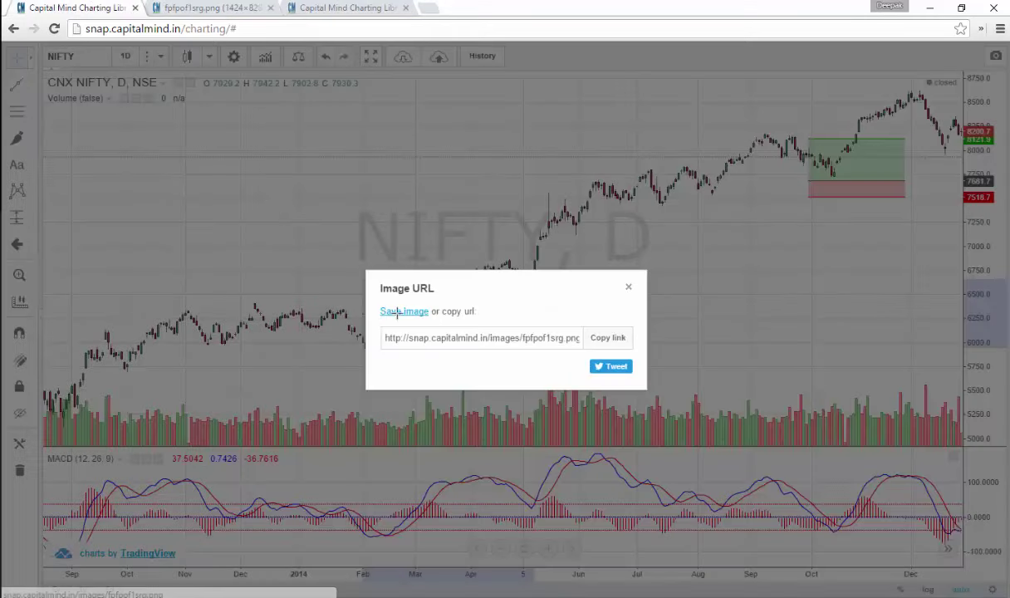
Close the snapshot link dialog, switch the NIFTY chart to a logarithmic price scale and return it to linear
left_click(646, 289)
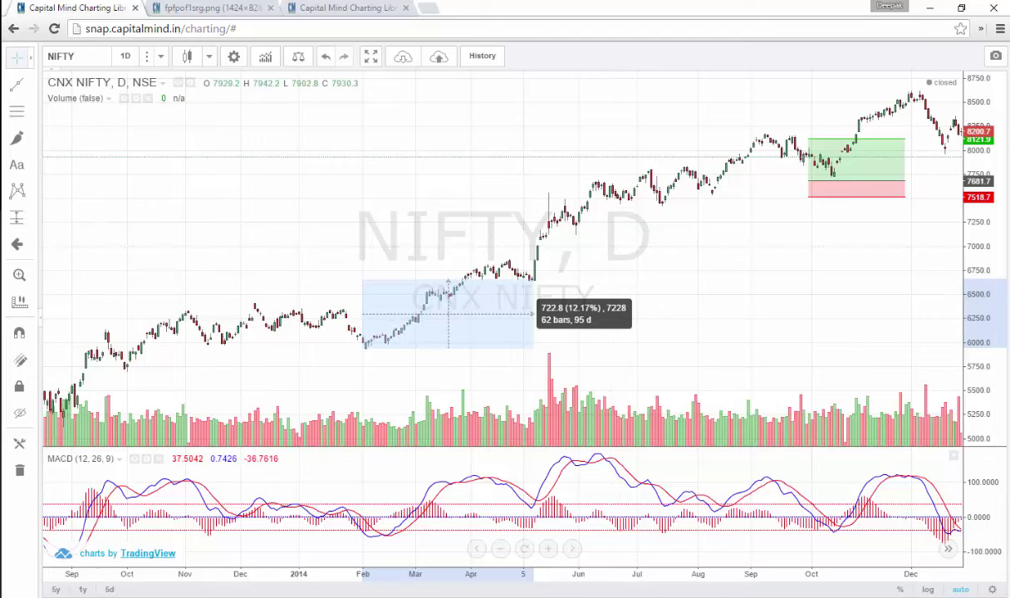
left_click(927, 589)
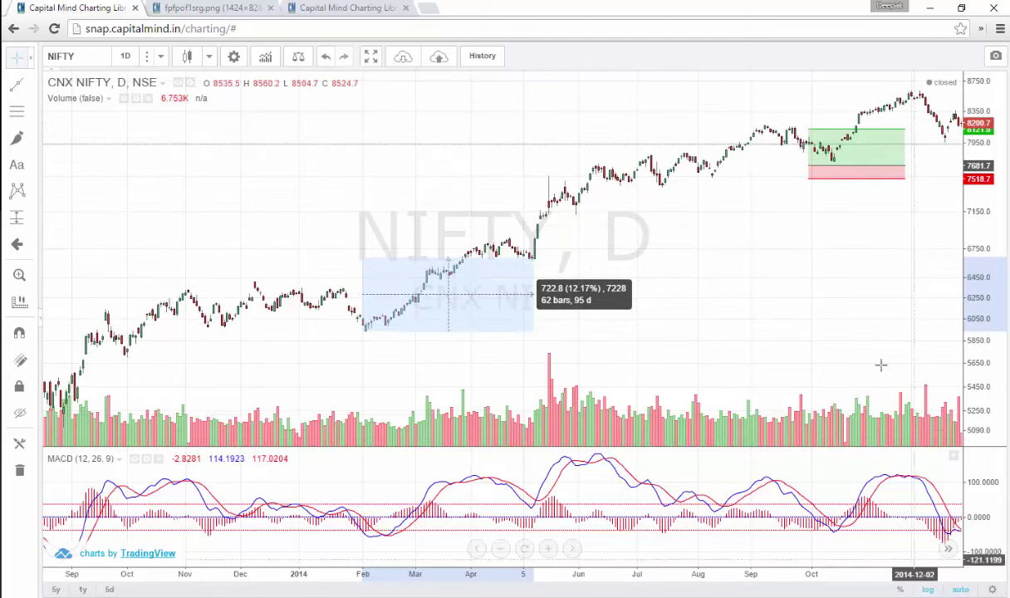
left_click(927, 589)
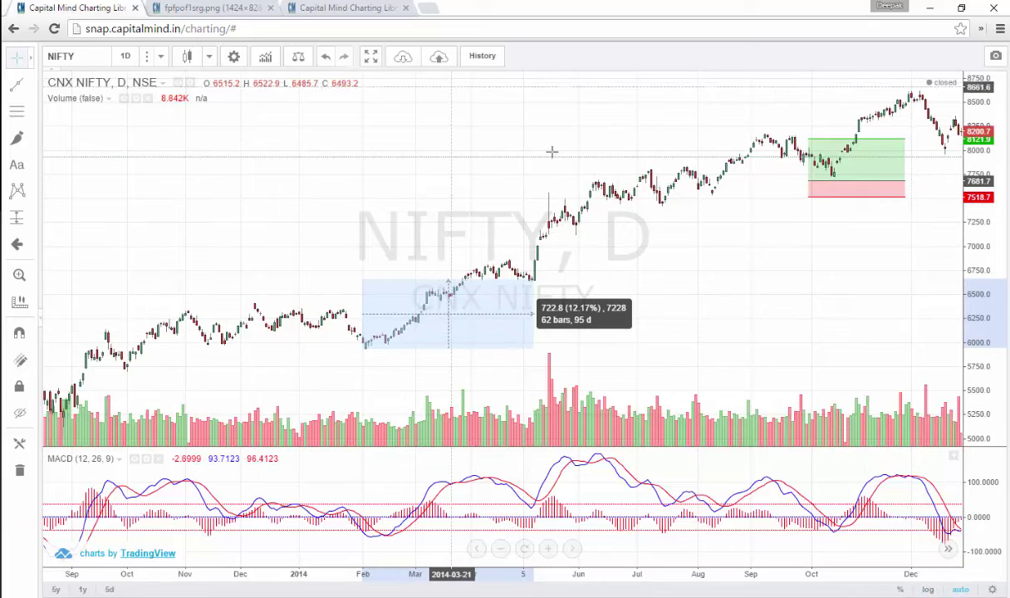
Switch the NIFTY chart to the 1-week interval and show the history from 2010 through the latest candles
left_click(124, 56)
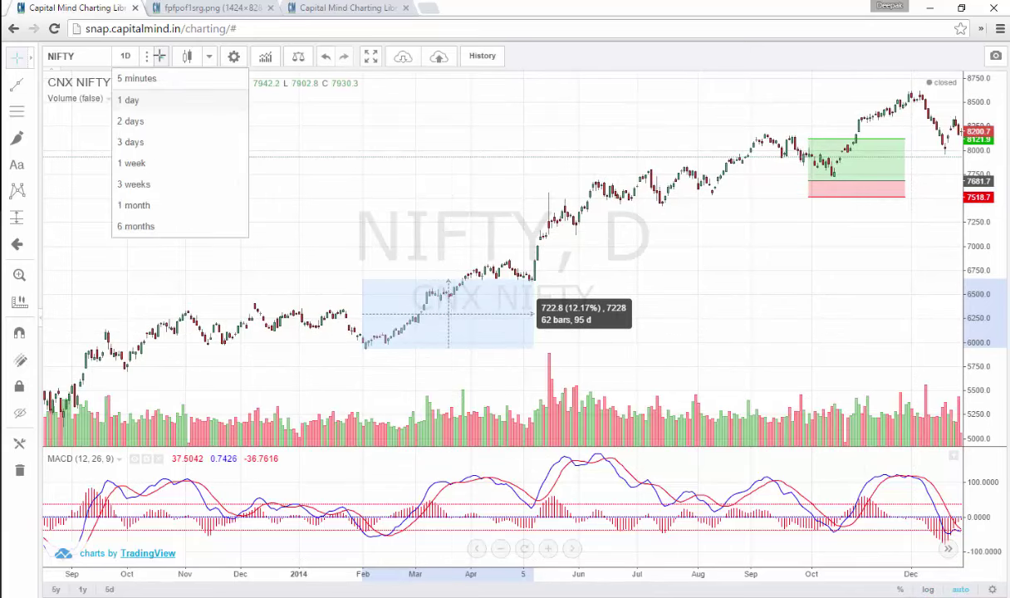
left_click(133, 163)
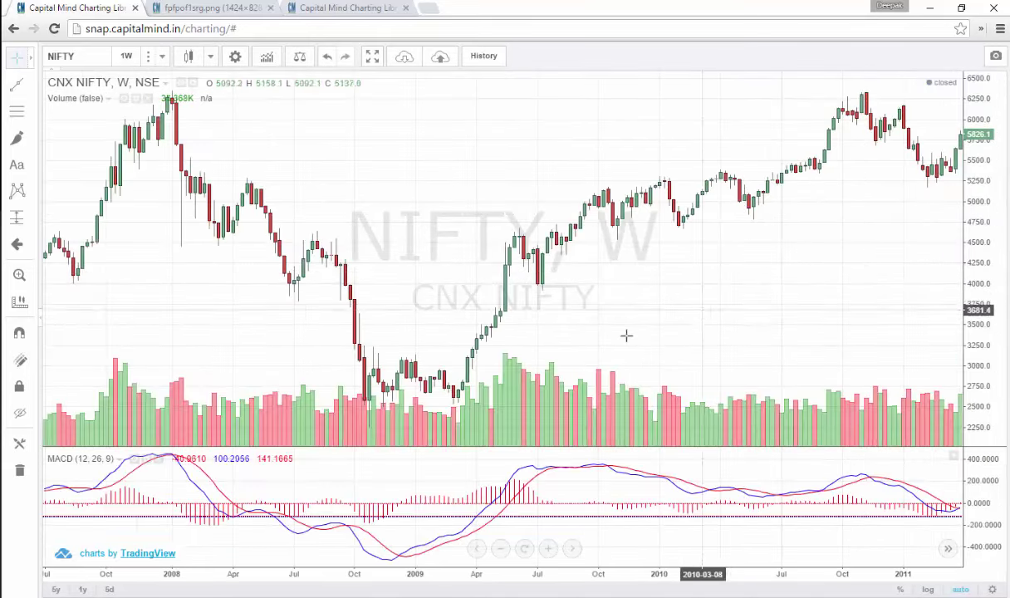
left_click_drag(910, 287, 308, 305)
left_click_drag(899, 284, 342, 284)
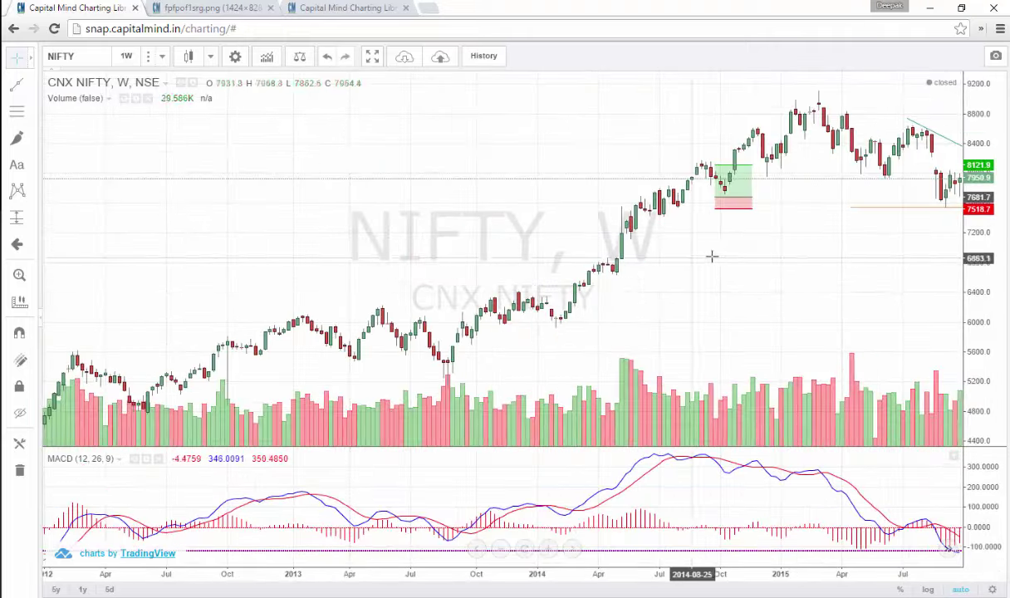
left_click_drag(712, 254, 568, 257)
scroll(554, 264, "down", 5)
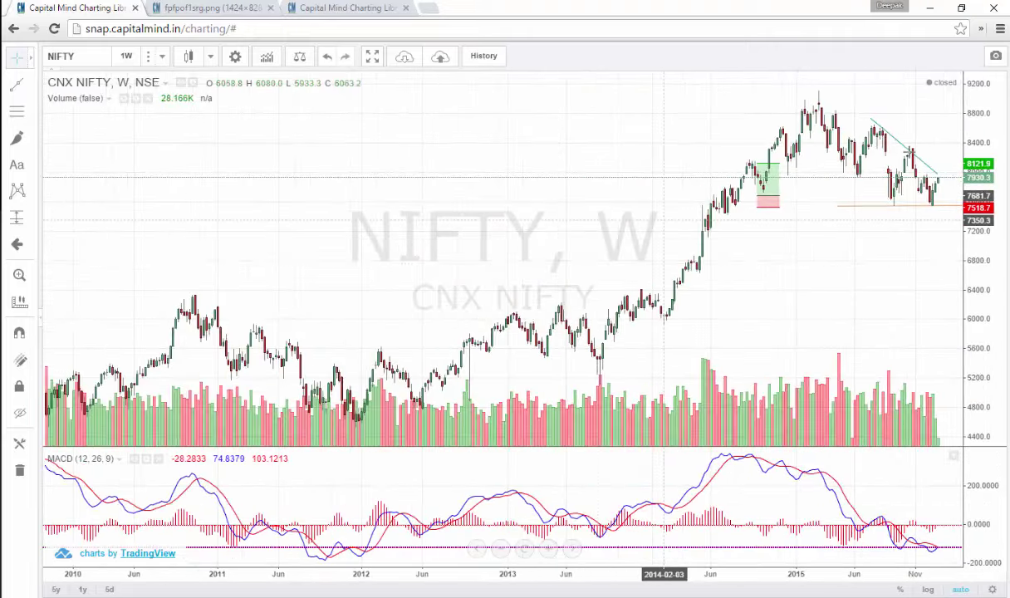
Delete the long position drawing near October 2014 and set the chart interval to 1 day
left_click(762, 179)
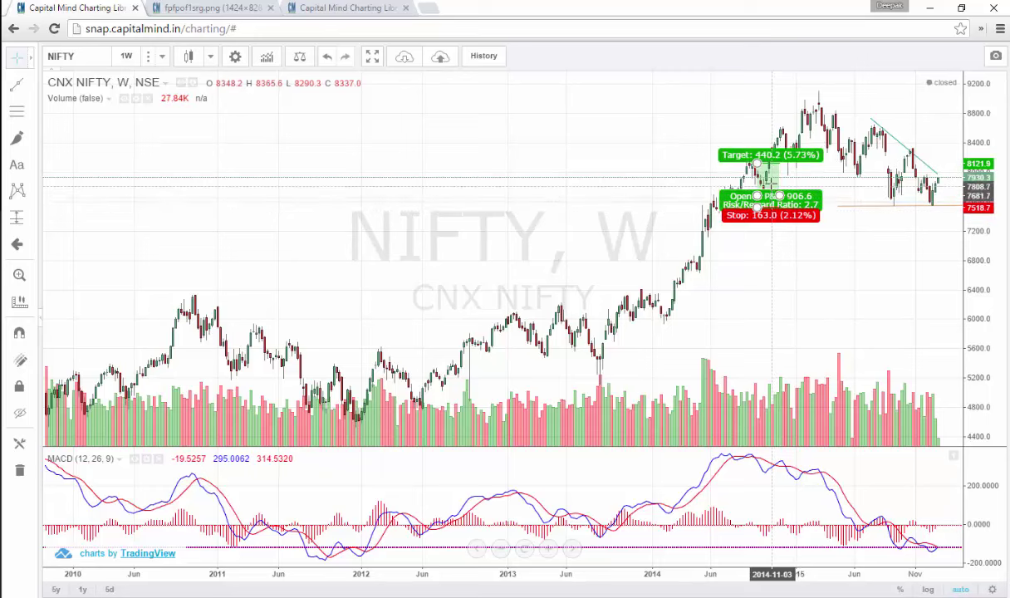
key("Delete")
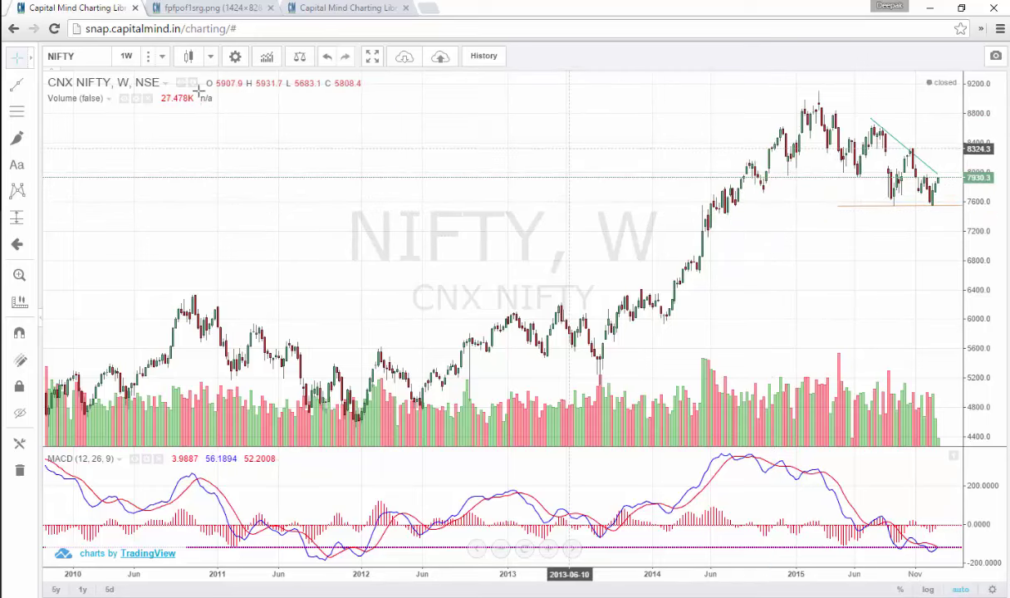
left_click(125, 56)
left_click(131, 97)
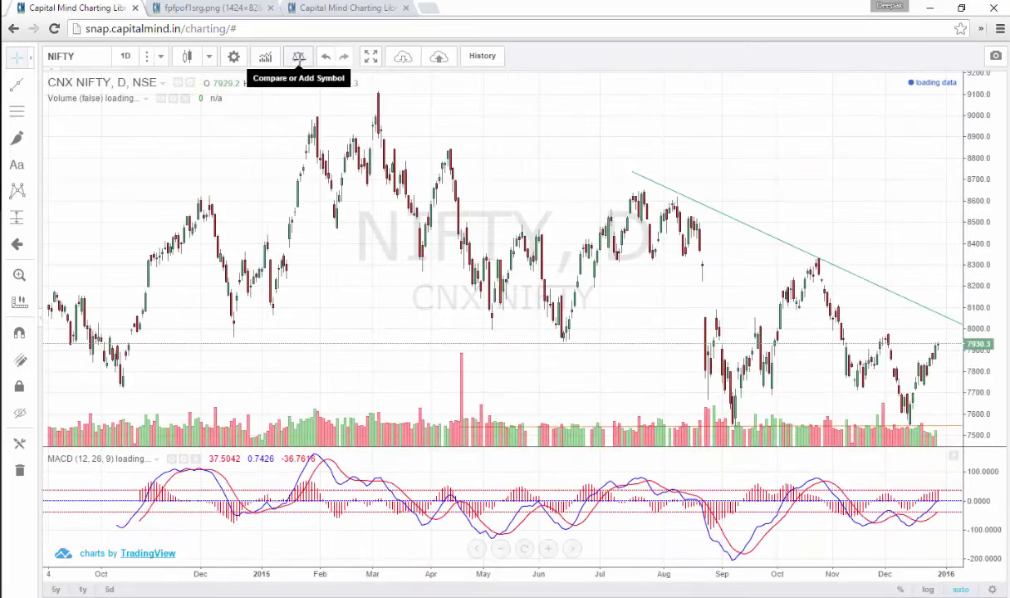
Add BANK NIFTY (CNXBANK) to the NIFTY daily chart as a comparison
left_click(298, 57)
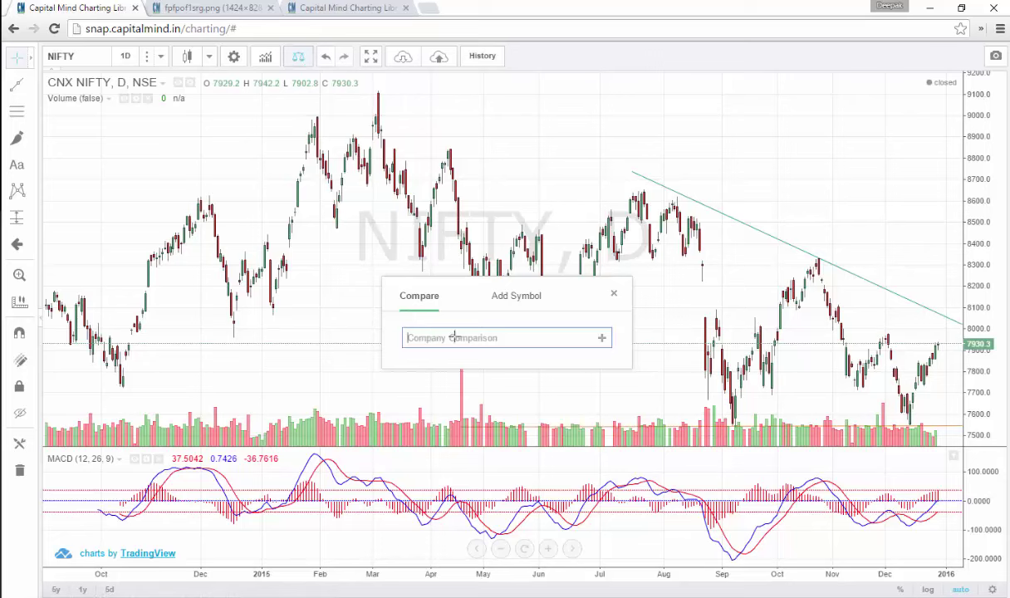
type("BANK")
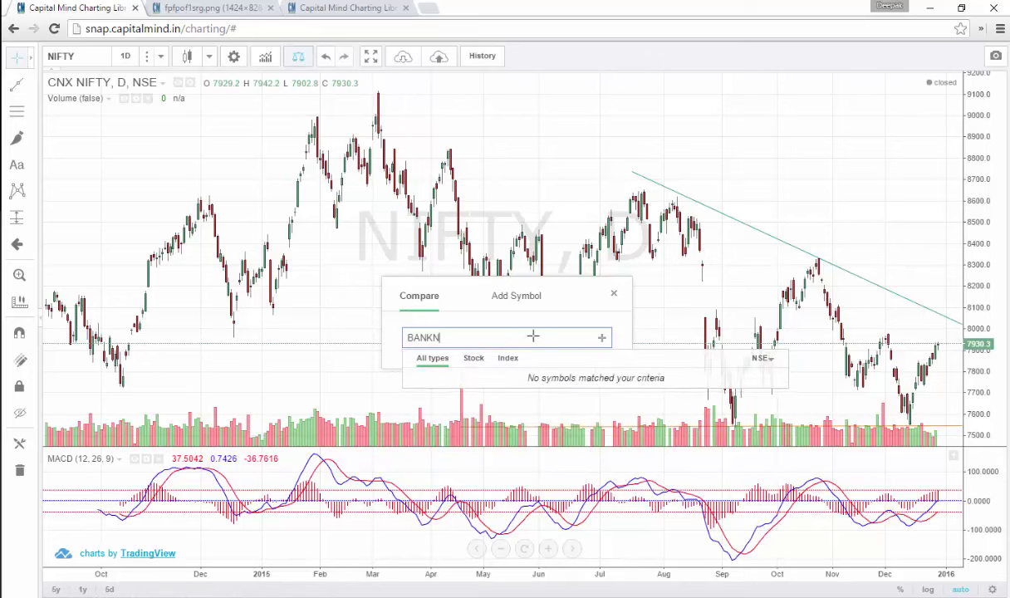
type(" NIF")
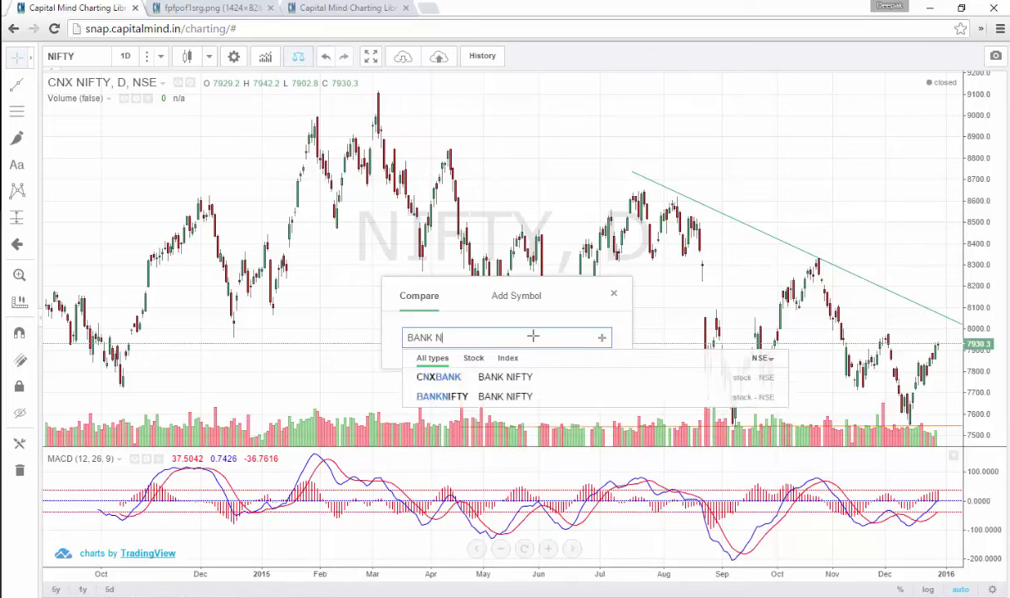
left_click(516, 377)
left_click(614, 293)
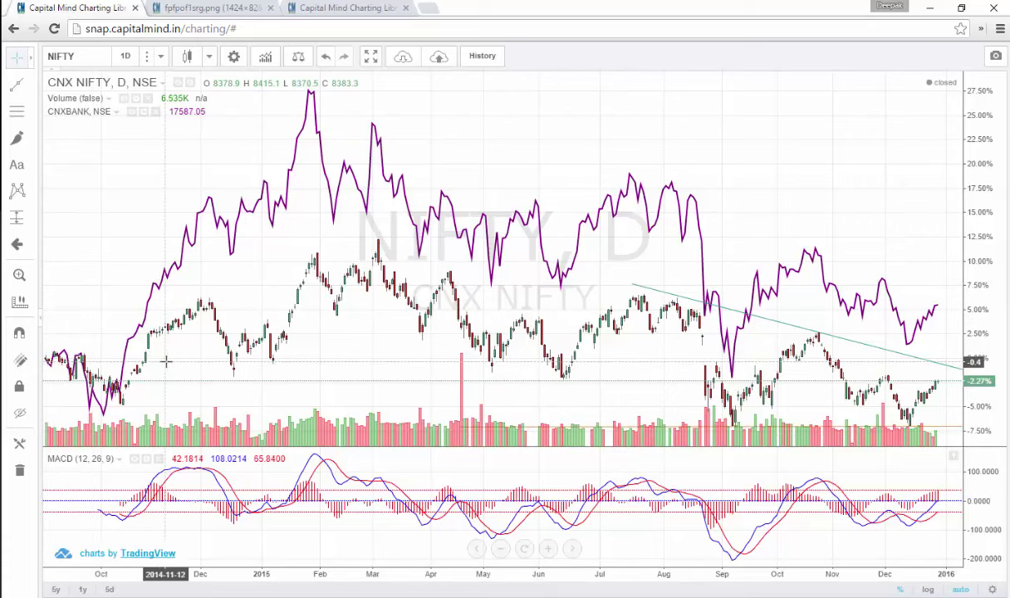
left_click_drag(676, 334, 477, 332)
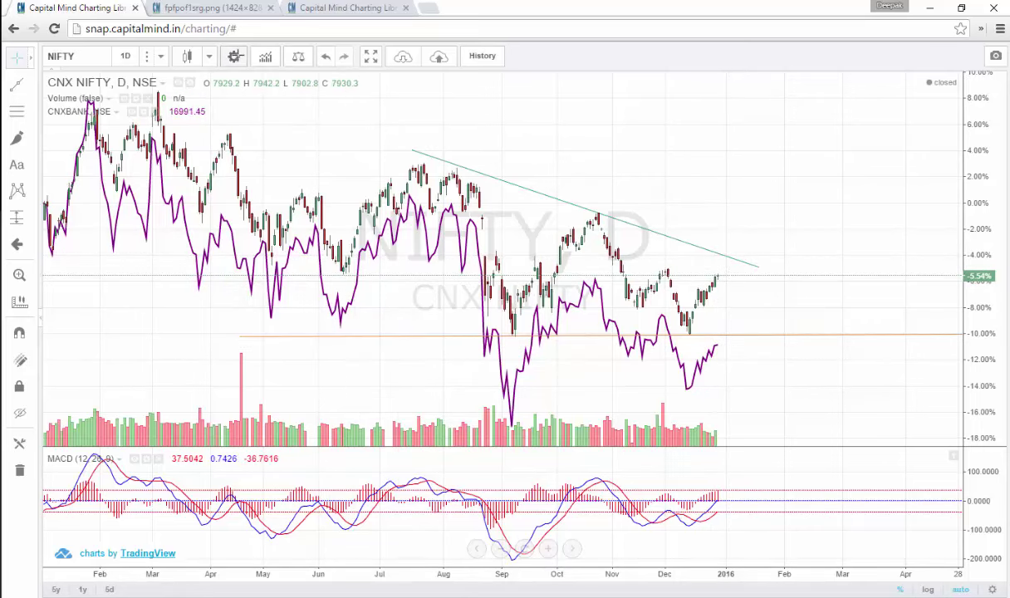
left_click(234, 55)
left_click(336, 193)
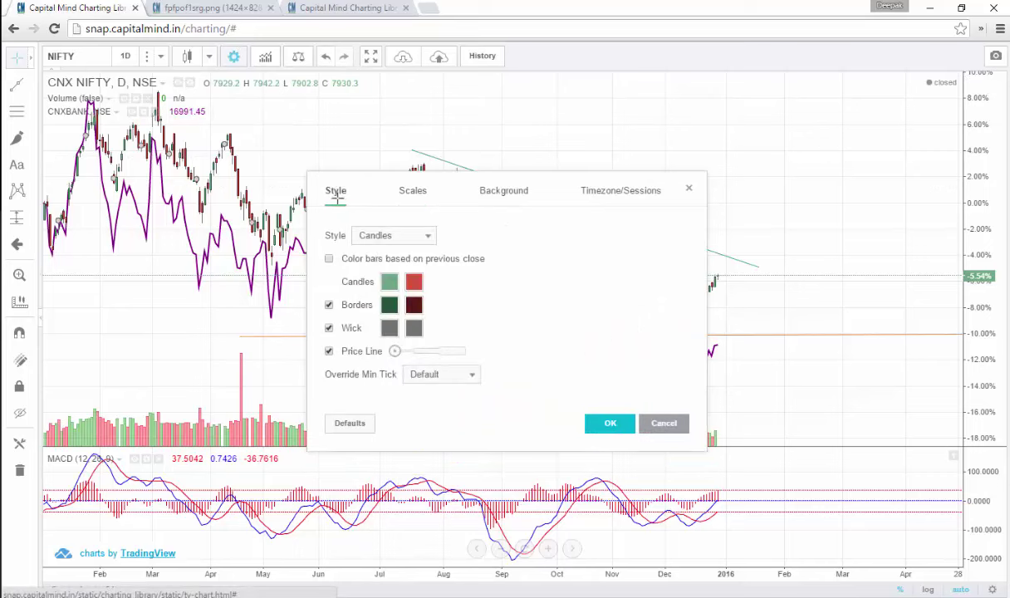
left_click(411, 191)
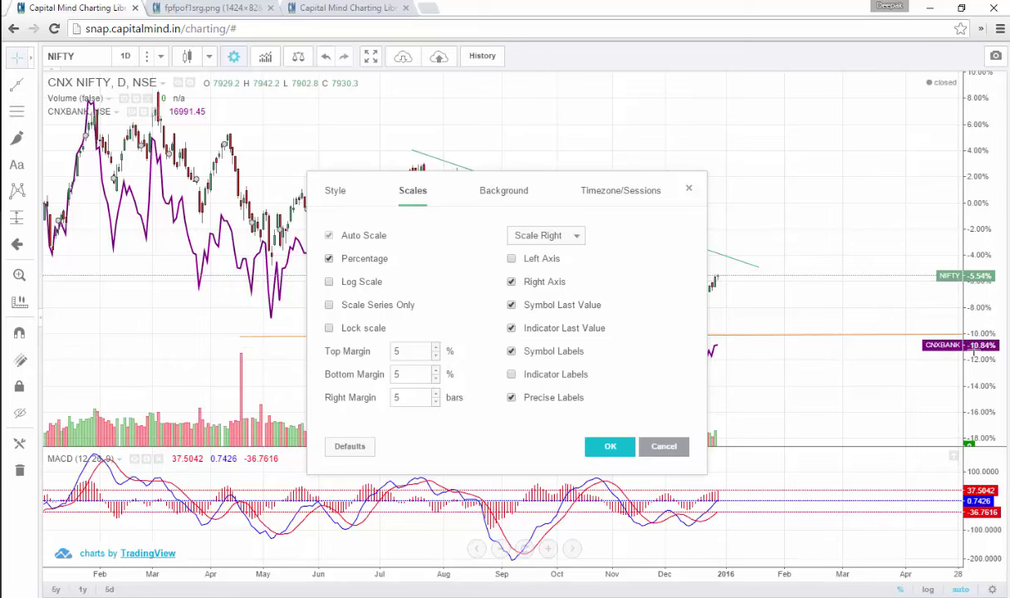
left_click(687, 189)
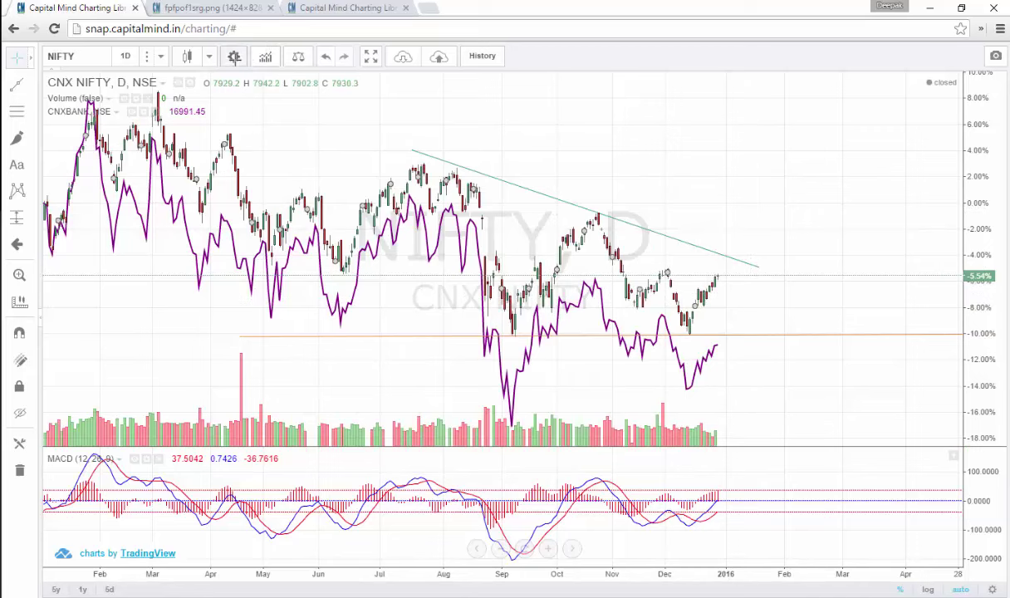
Turn on indicator last values, indicator labels and symbol labels in the chart's scale settings
left_click(233, 55)
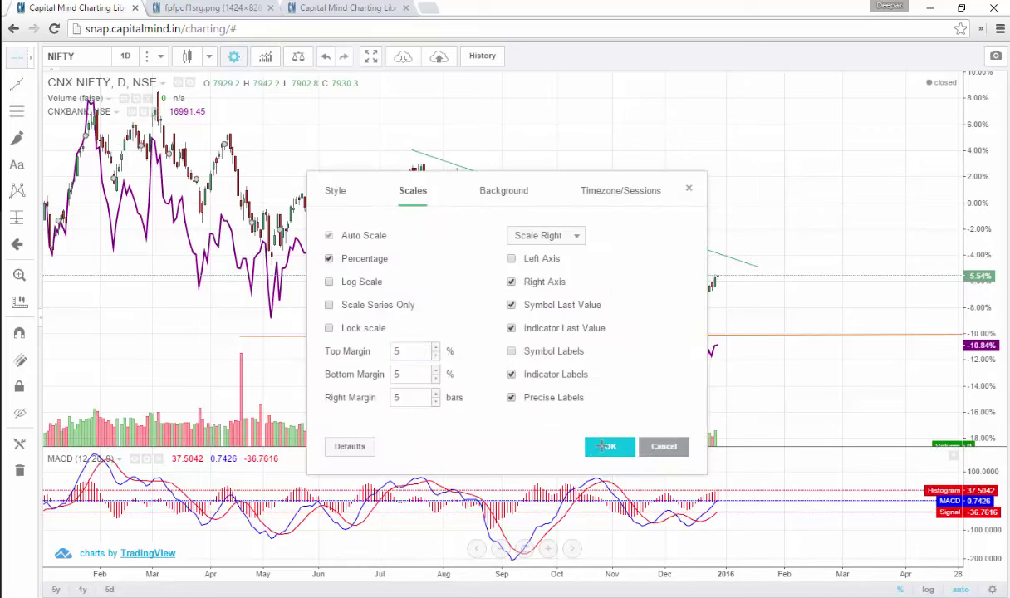
left_click(606, 446)
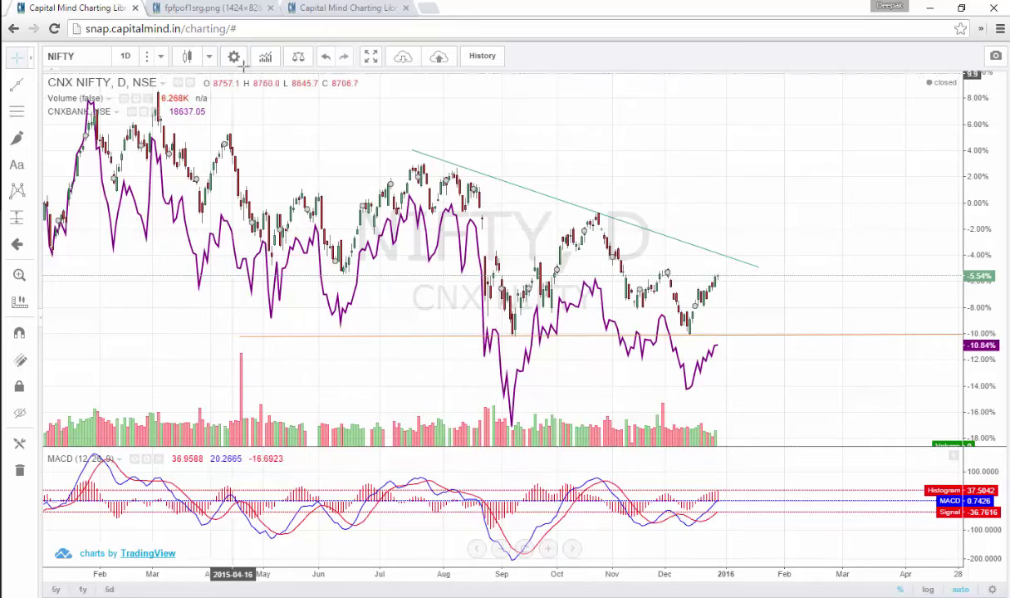
double_click(552, 317)
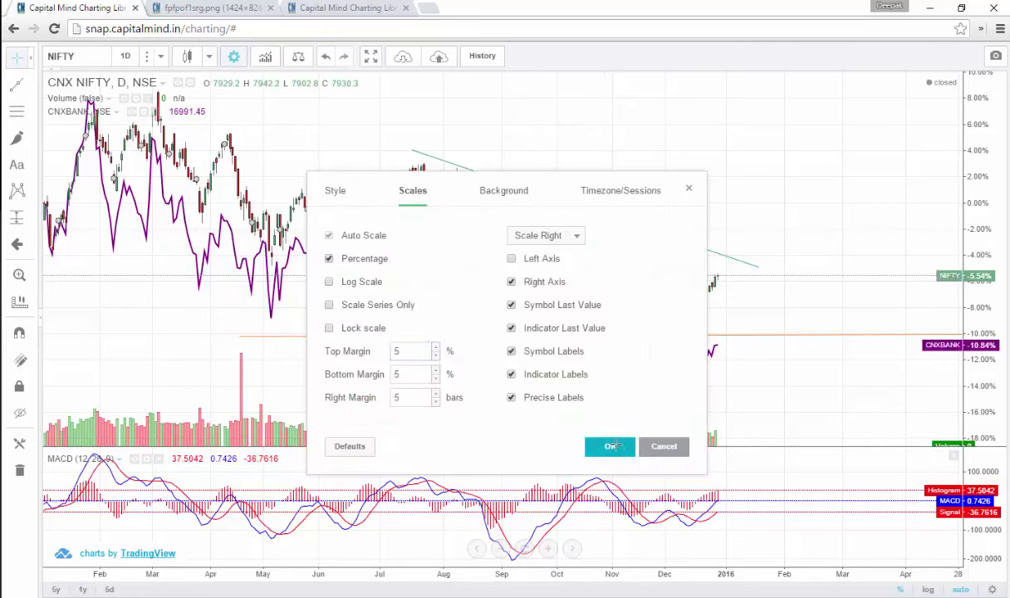
left_click(613, 445)
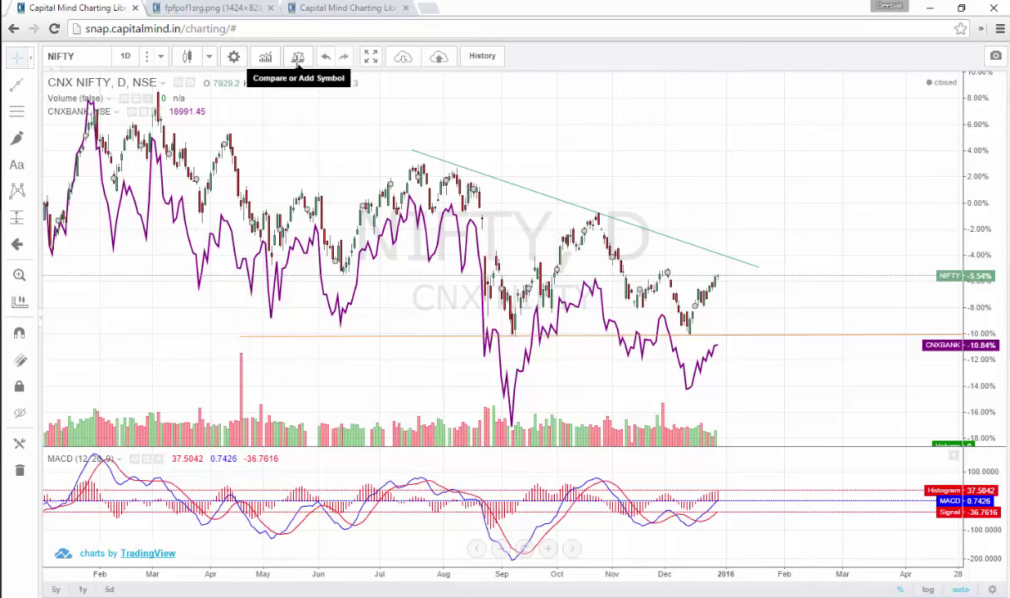
Look through the full list of available indicators down to ZigZag, then close it without adding one
left_click(265, 56)
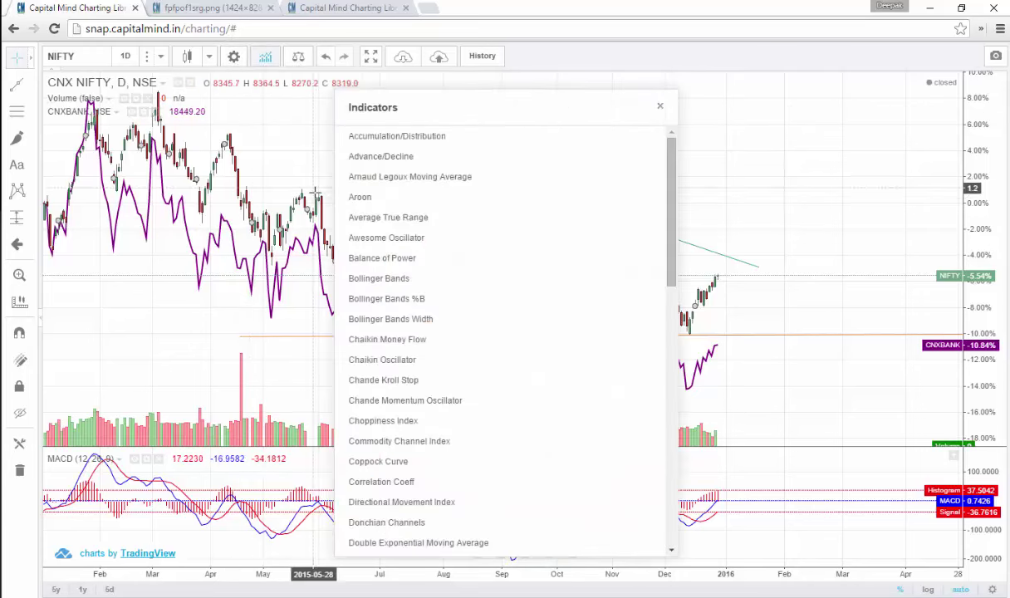
scroll(485, 196, "down", 1)
scroll(672, 306, "down", 10)
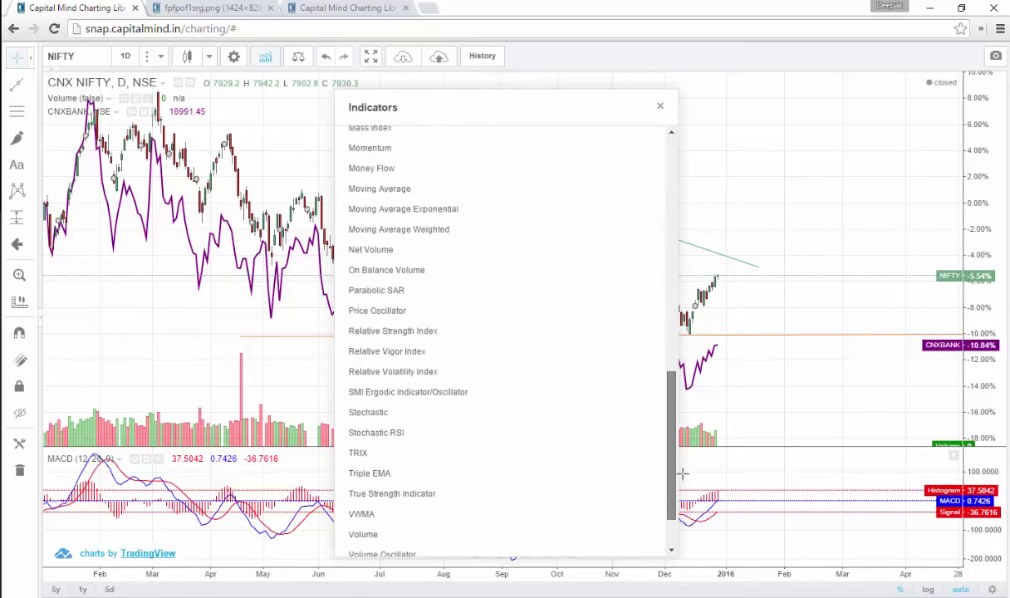
scroll(675, 219, "up", 5)
left_click_drag(671, 183, 651, 493)
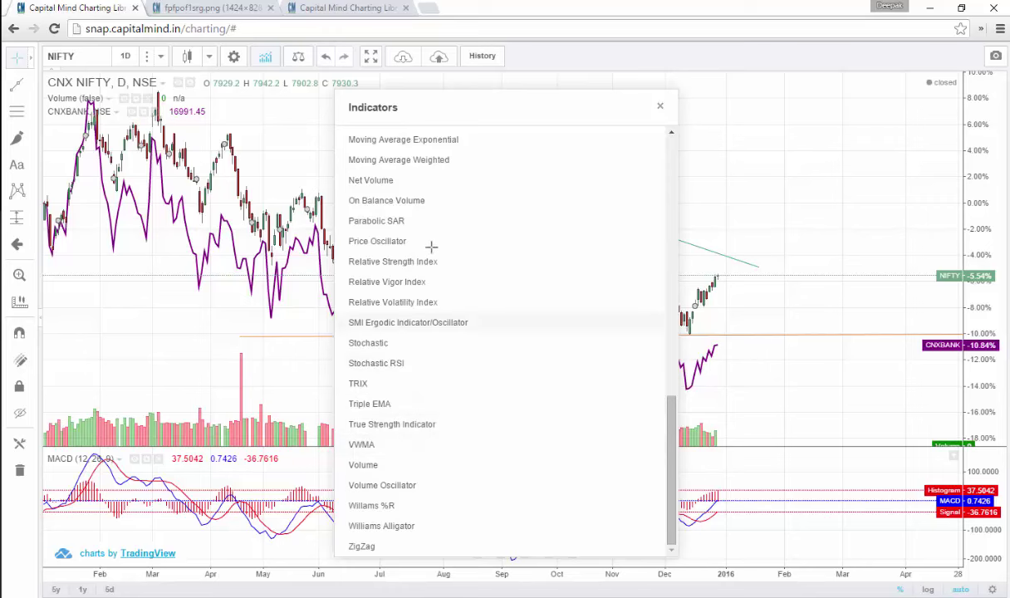
left_click(658, 108)
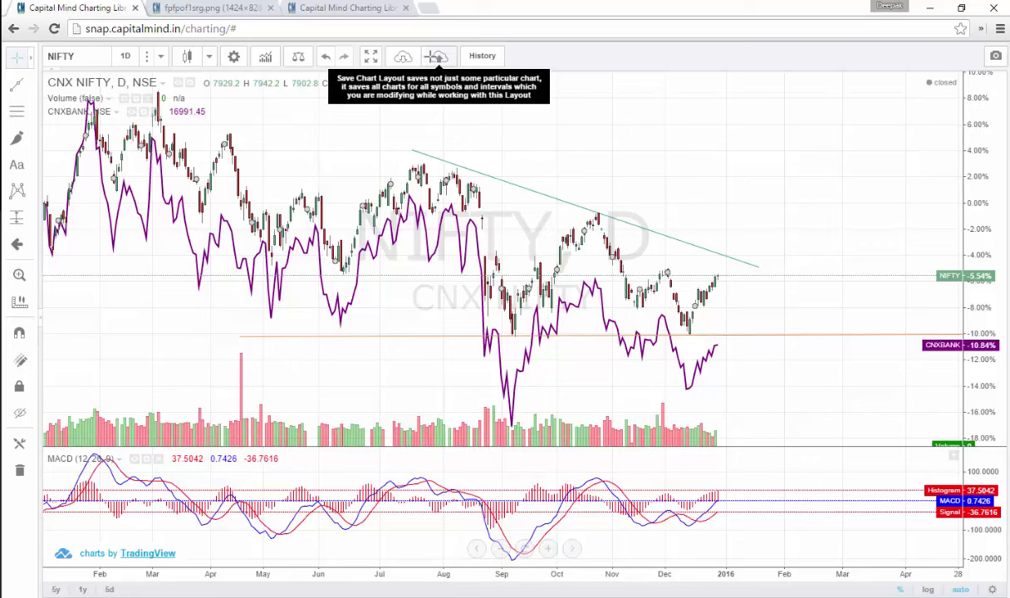
Save the current chart layout under the name "Nifty and Banknifty"
left_click(438, 57)
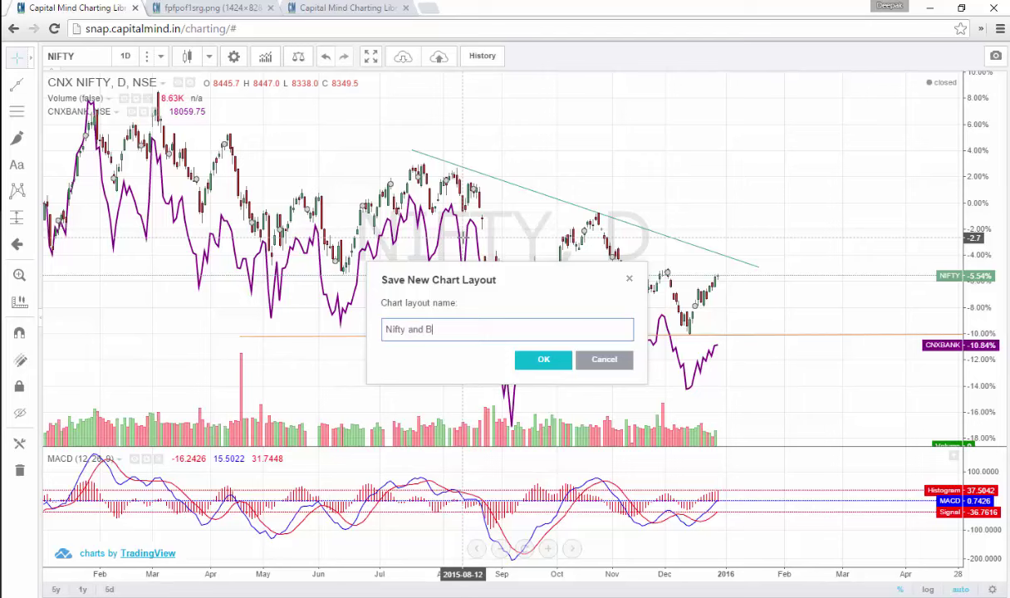
type("Nifty and Banknifty")
key("Return")
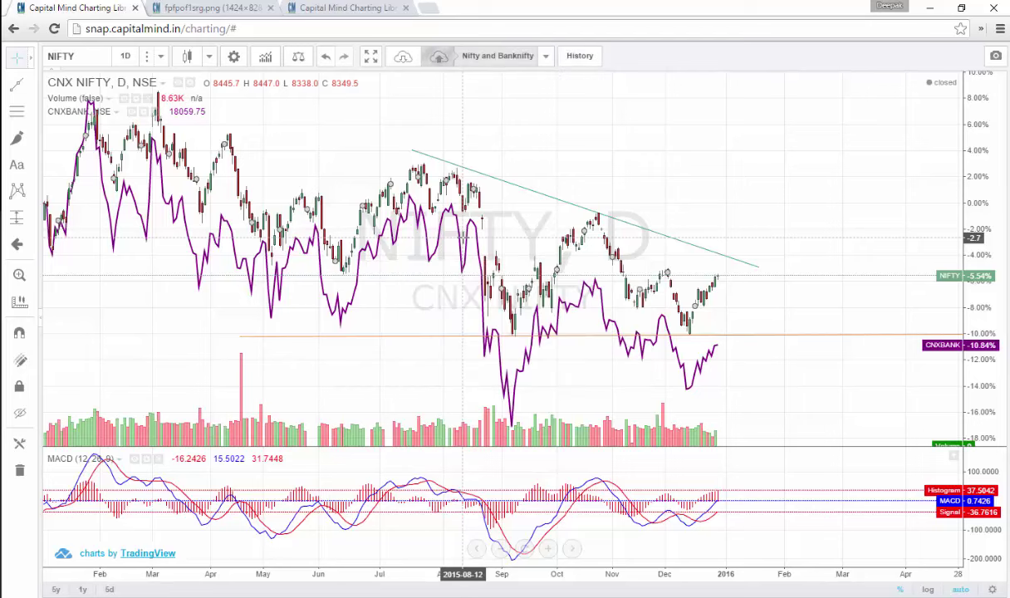
Load the saved chart layout "Dinosaur" and inspect its weekly KSCL candles from 2008 to 2011
left_click(402, 56)
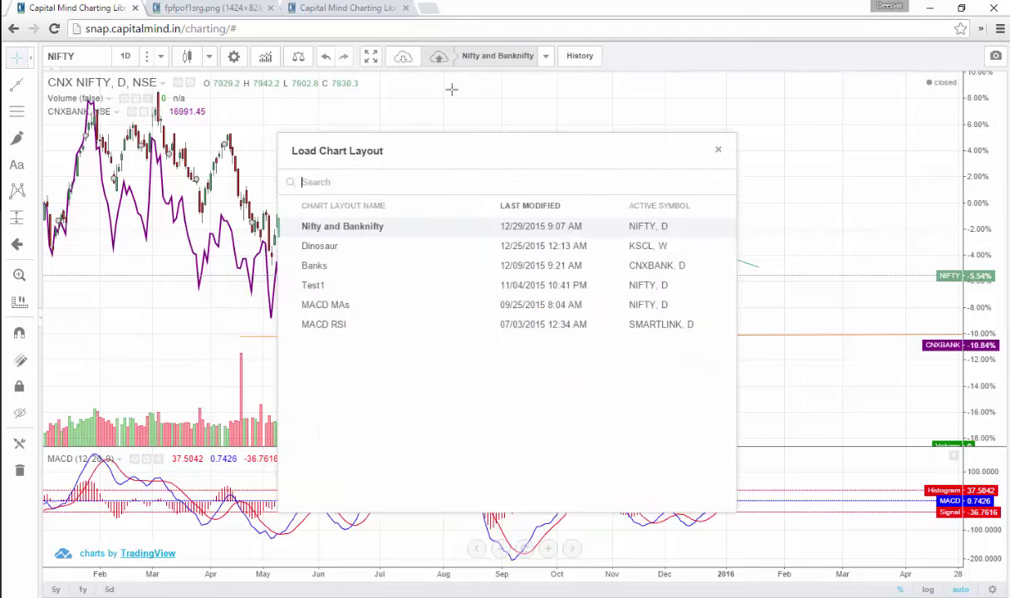
left_click(322, 246)
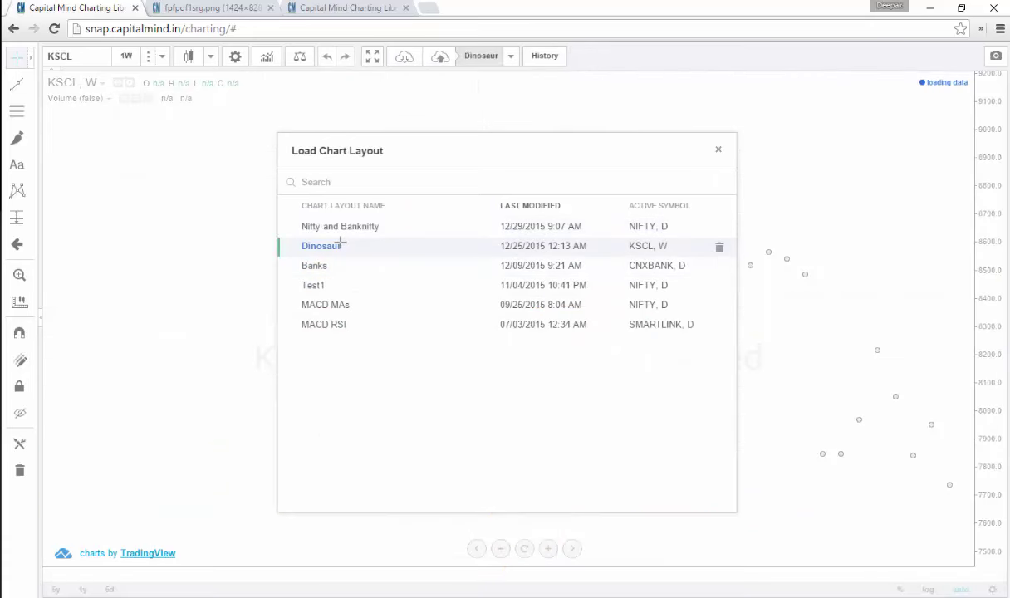
left_click(716, 148)
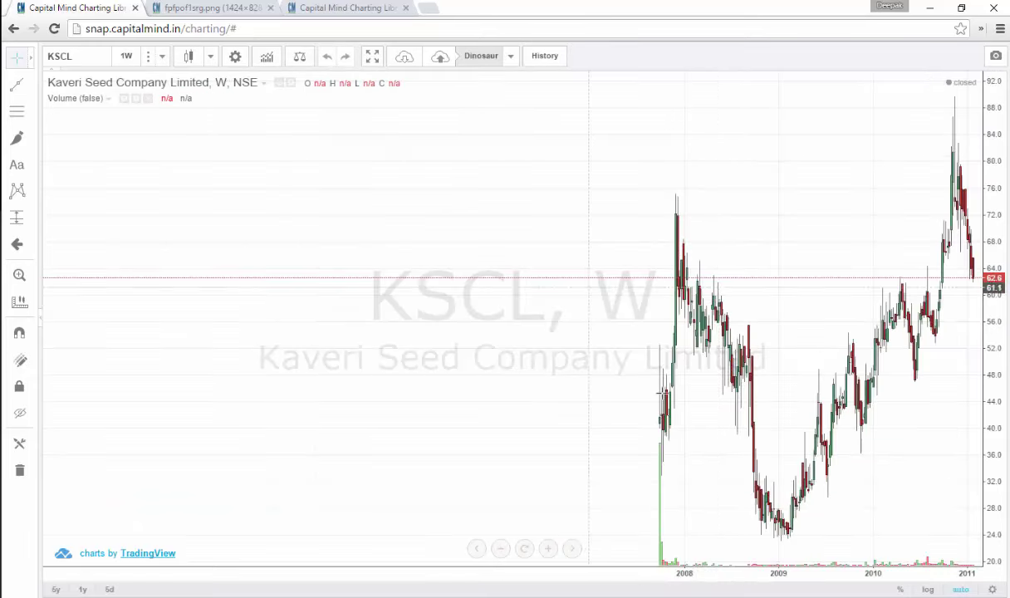
scroll(700, 368, "up", 10)
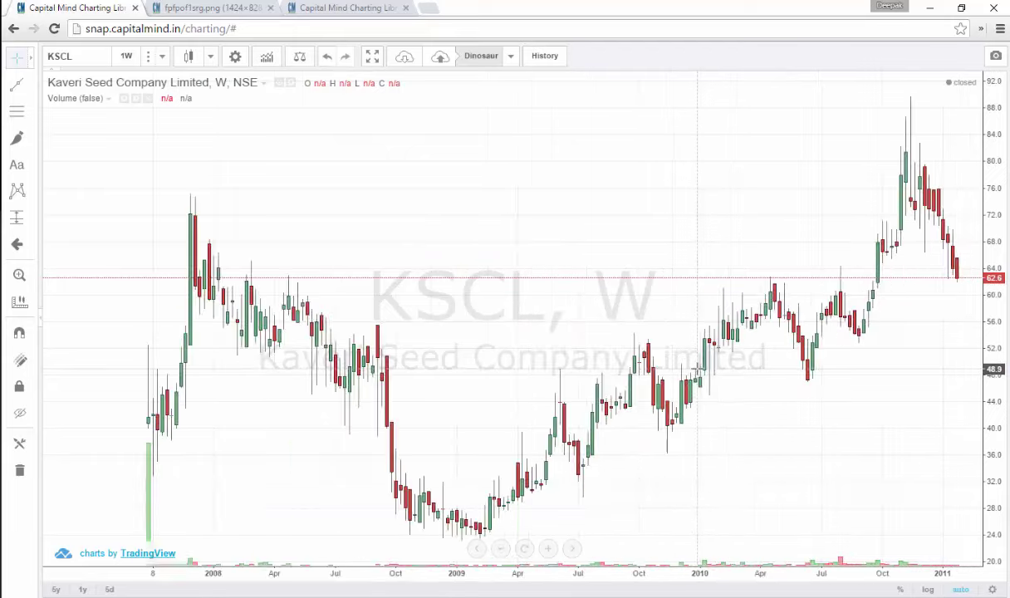
scroll(699, 368, "down", 4)
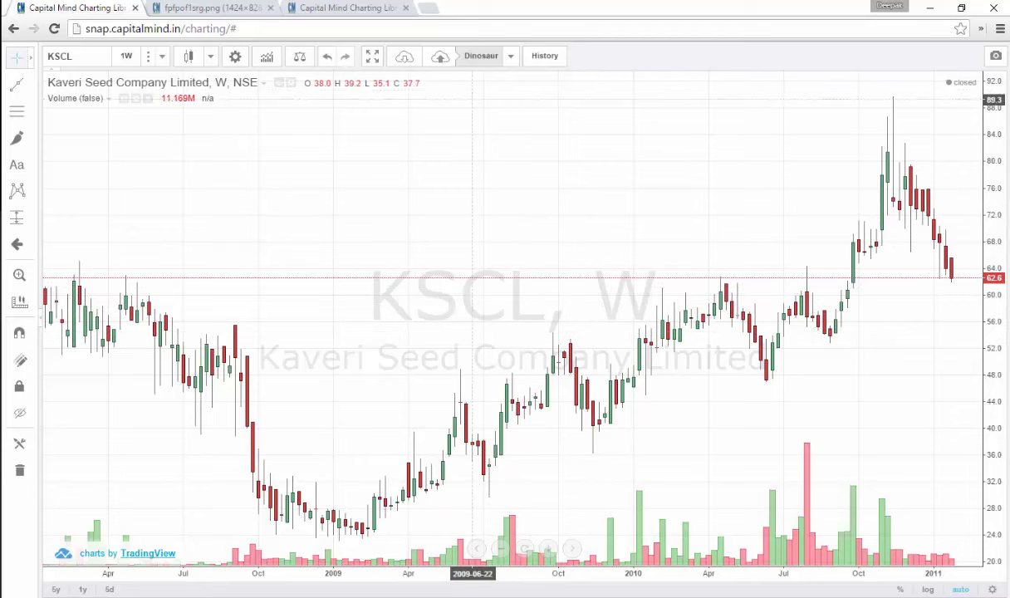
scroll(465, 368, "down", 3)
scroll(466, 368, "down", 2)
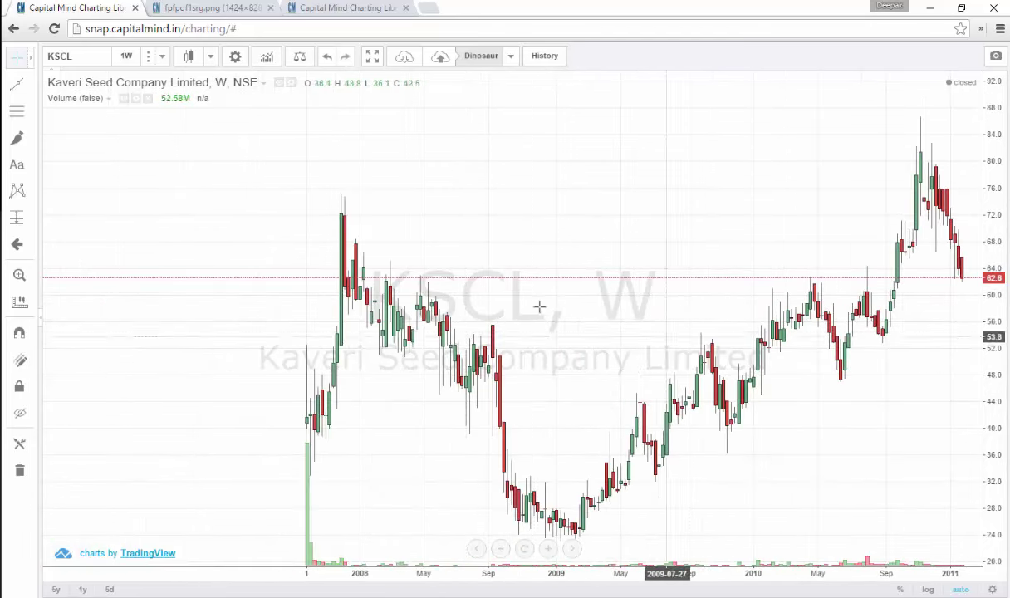
Switch the KSCL chart from weekly candles to the 1 day interval
left_click(146, 54)
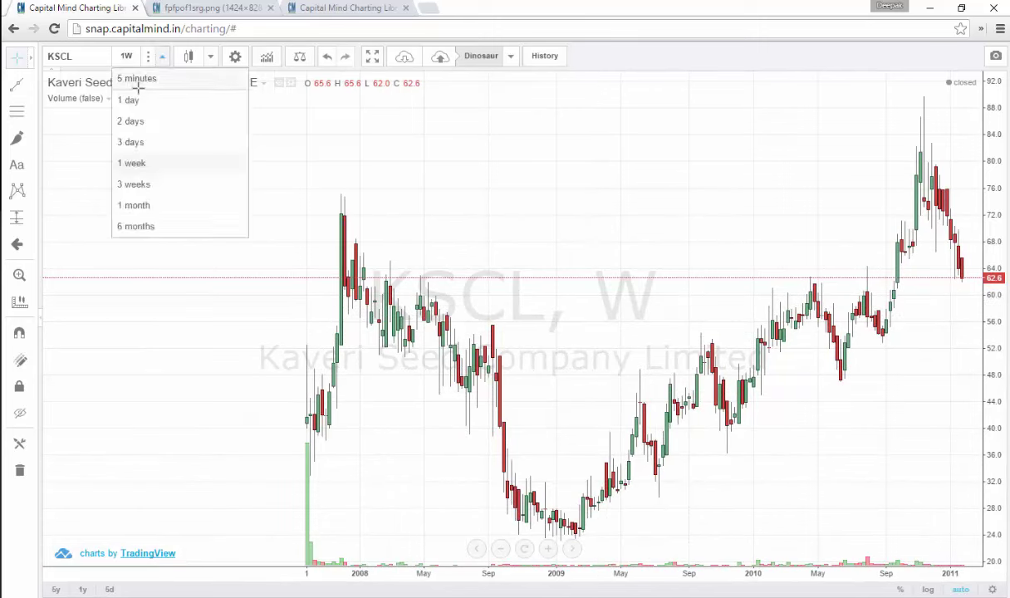
left_click(133, 98)
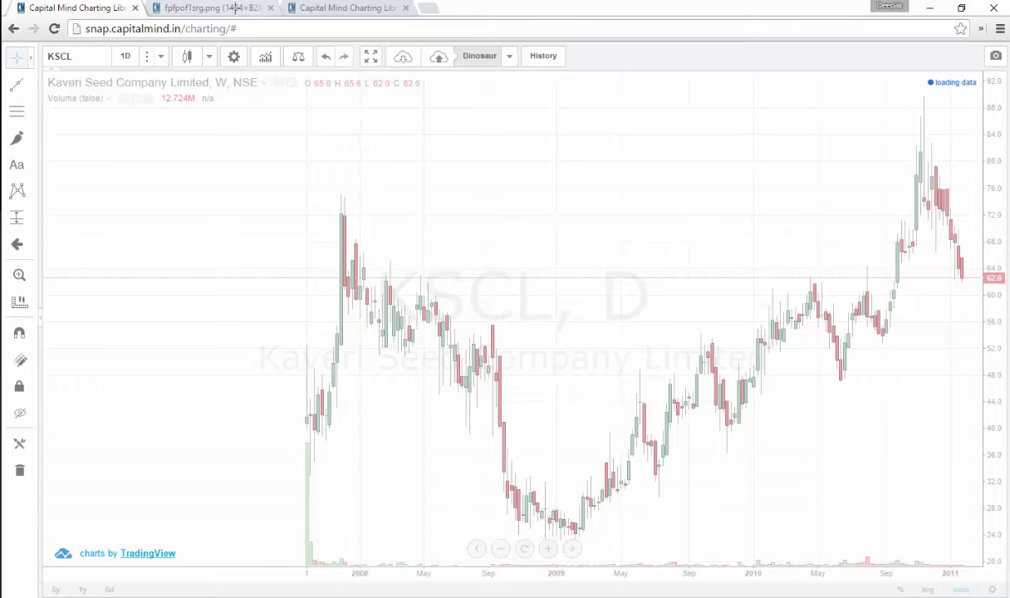
Switch to the futures and options chart and view the NIFTY 1 month future in 5-minute candles back to its earliest data
left_click(345, 7)
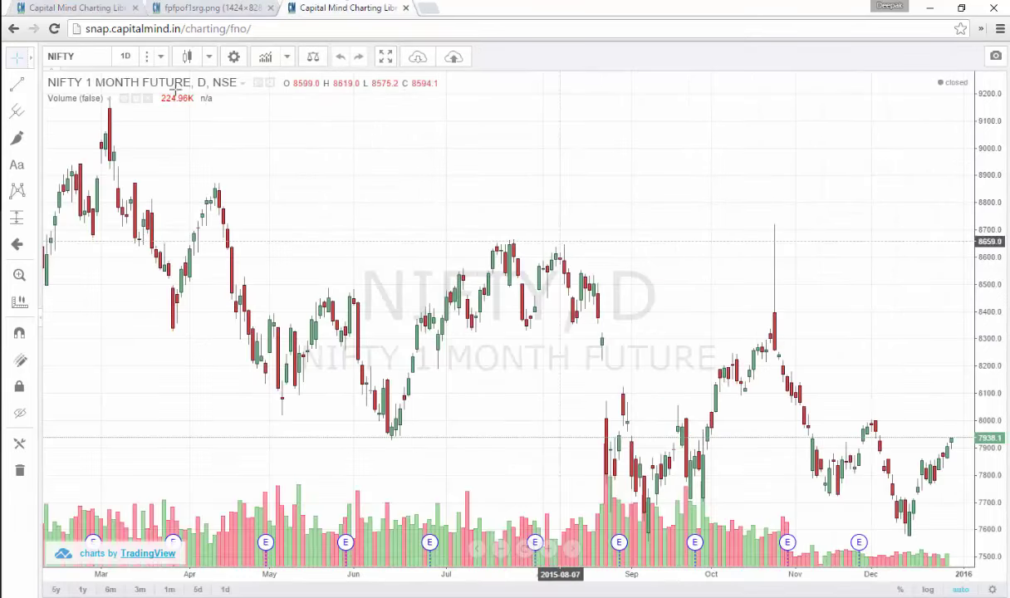
left_click(125, 56)
left_click(150, 76)
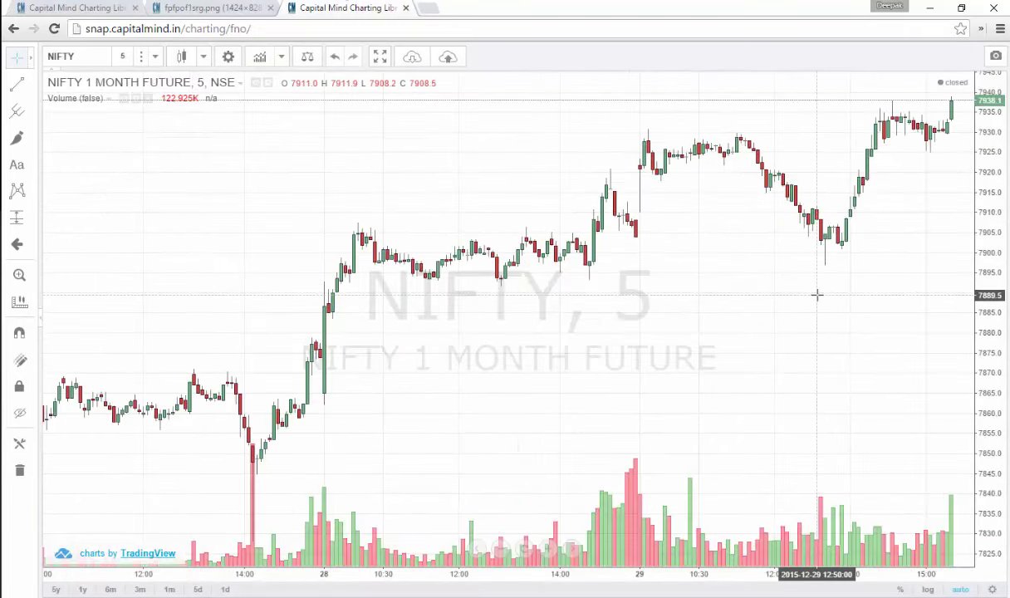
scroll(747, 289, "down", 3)
scroll(691, 287, "up", 2)
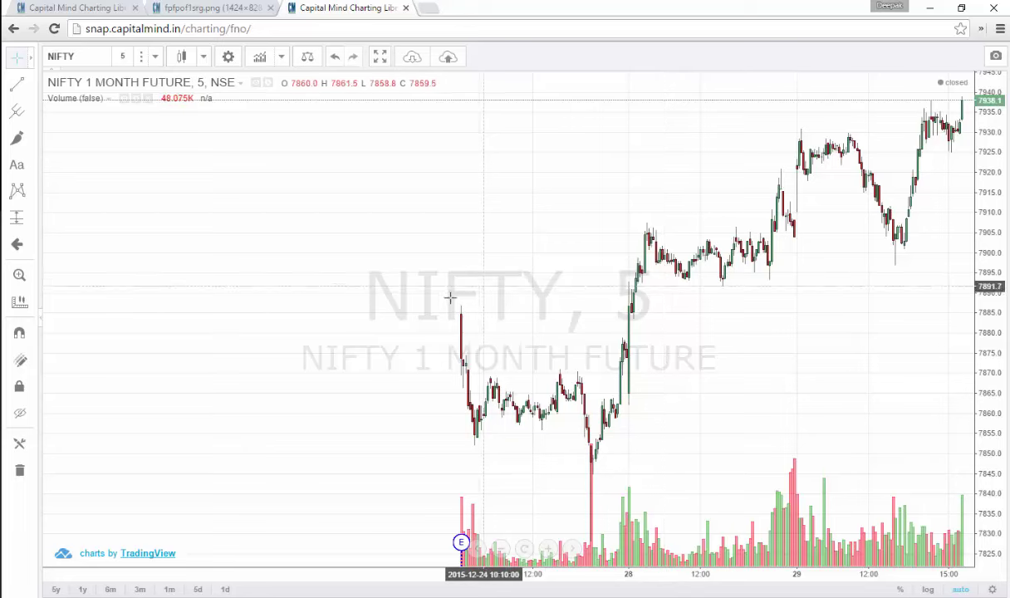
Load the option symbol NIFTY7900CE and set its chart interval to 30 minutes
left_click(60, 56)
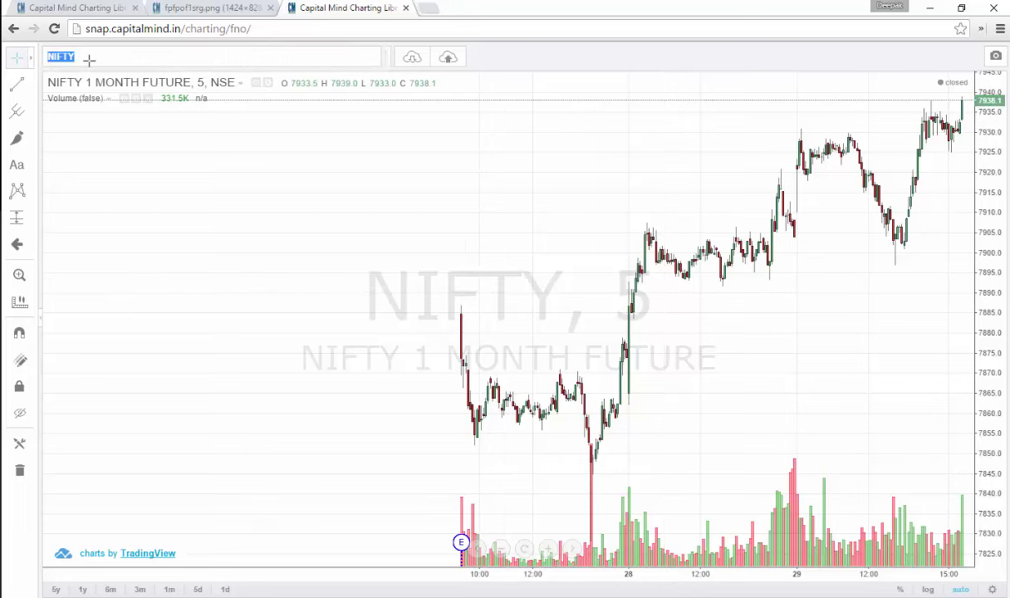
type("NIFTY790")
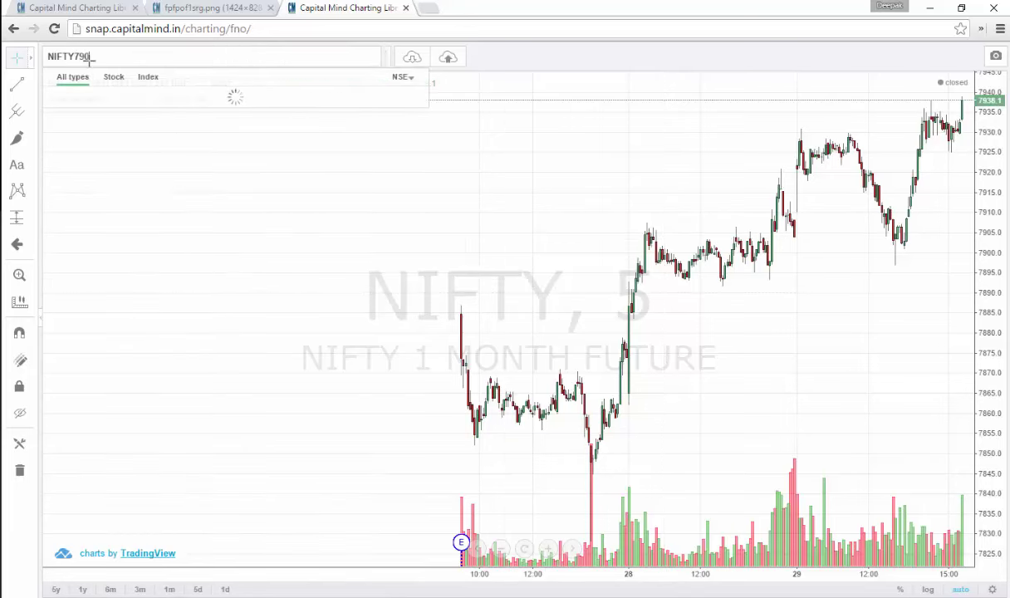
type("0CE")
key("Return")
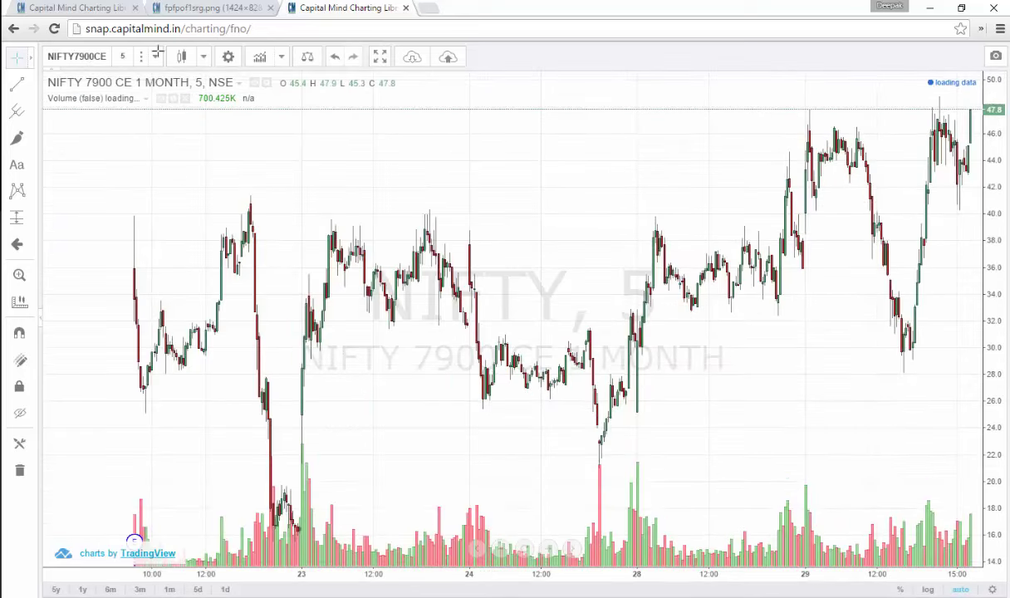
left_click(158, 58)
left_click(145, 137)
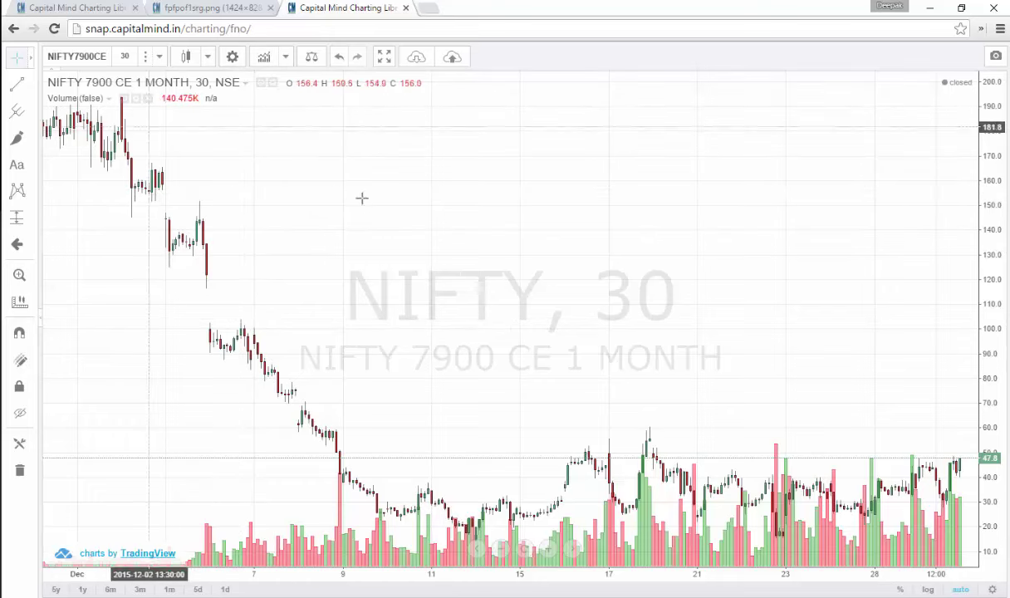
Return to the KSCL stock chart and reload its page
left_click(131, 7)
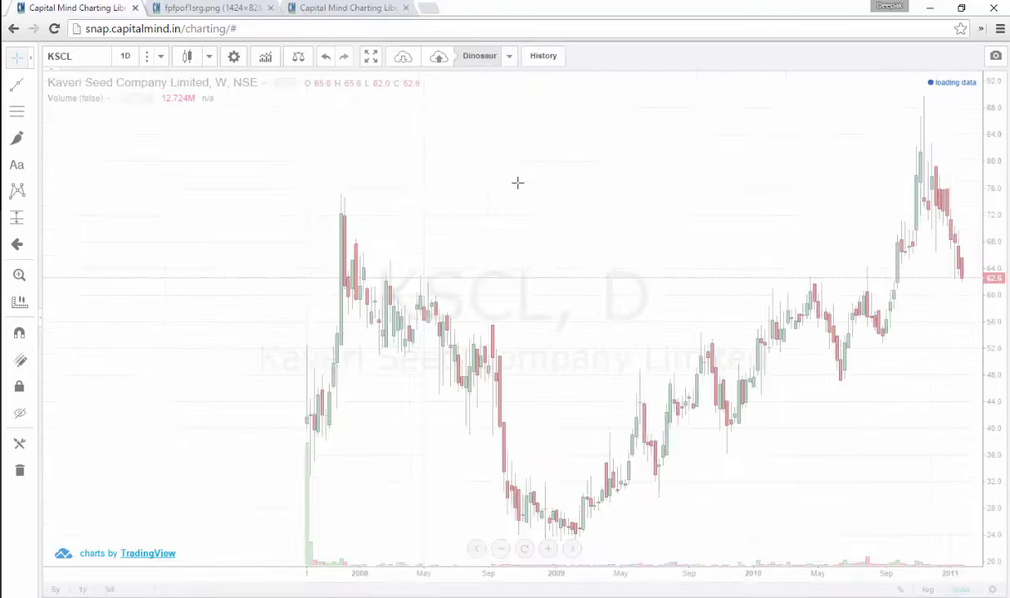
left_click(53, 28)
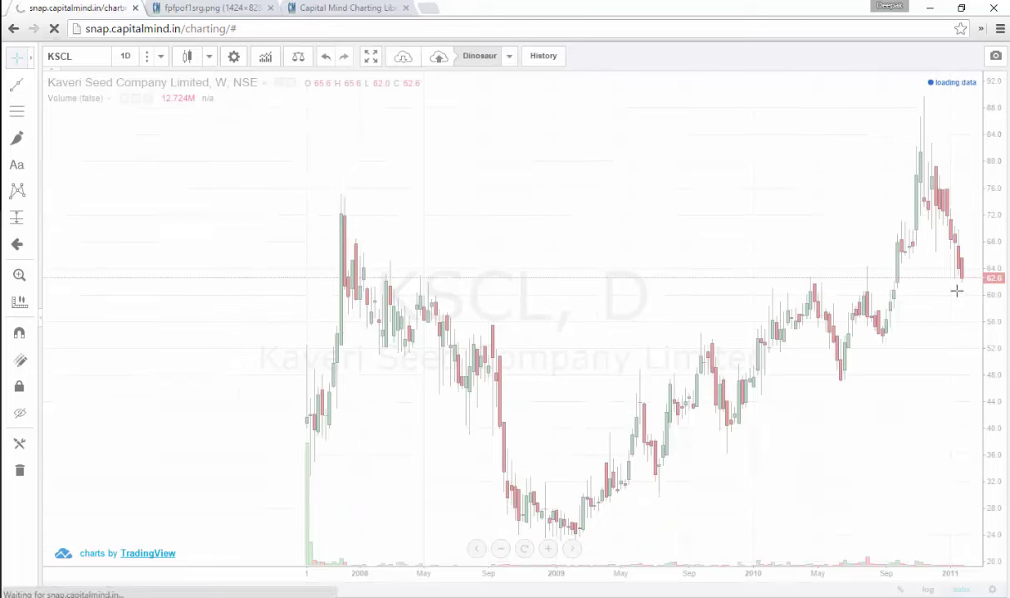
Go back to the NIFTY7900CE option chart and close its list of indicators without adding one
left_click(352, 7)
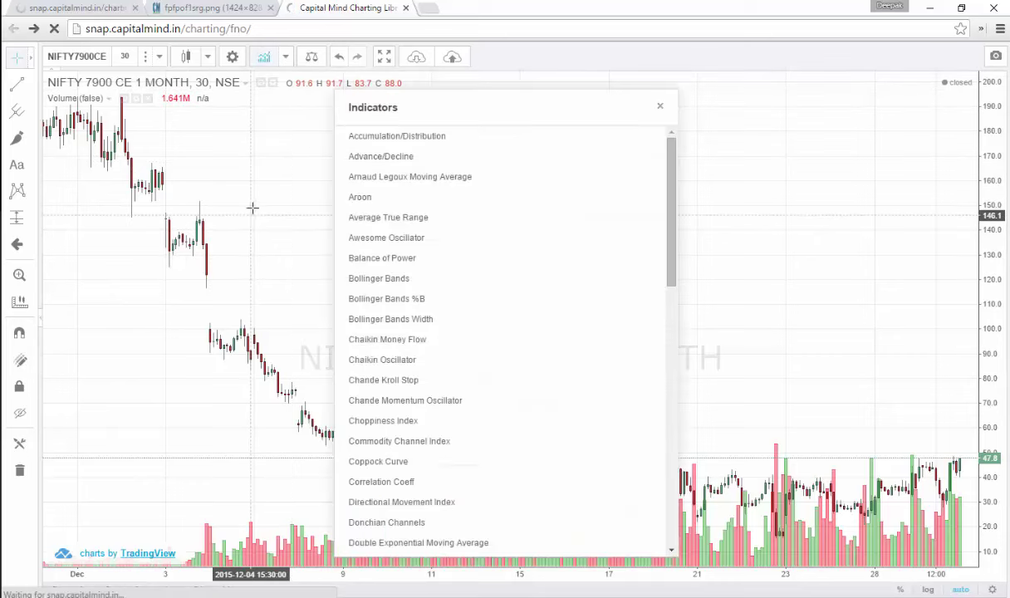
key("alt+Left")
left_click(663, 107)
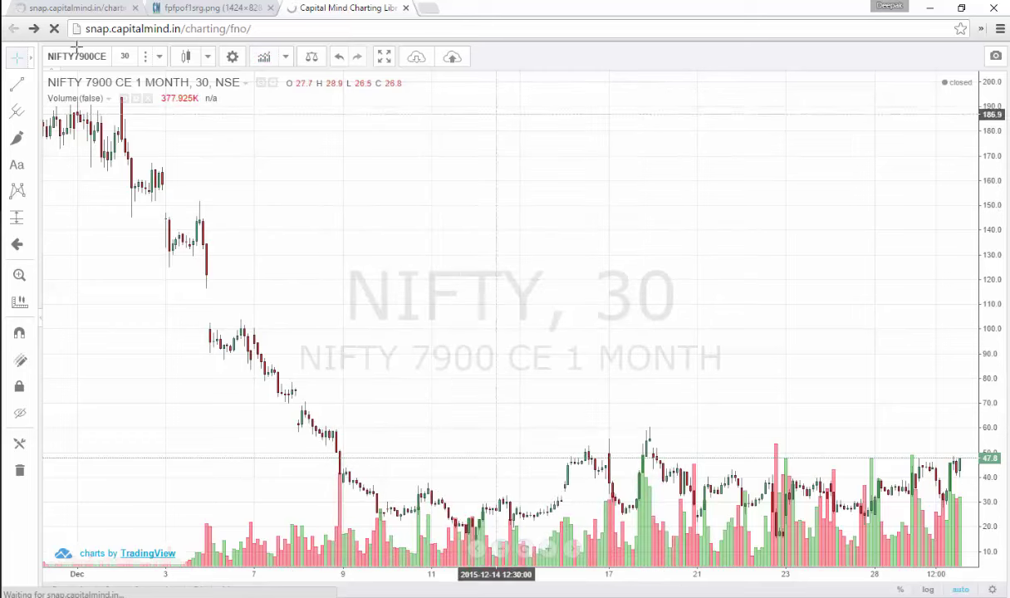
left_click(156, 61)
Open the futures and options charting page at snap.capitalmind.in/charting/fno/ from a new tab page
key("ctrl+t")
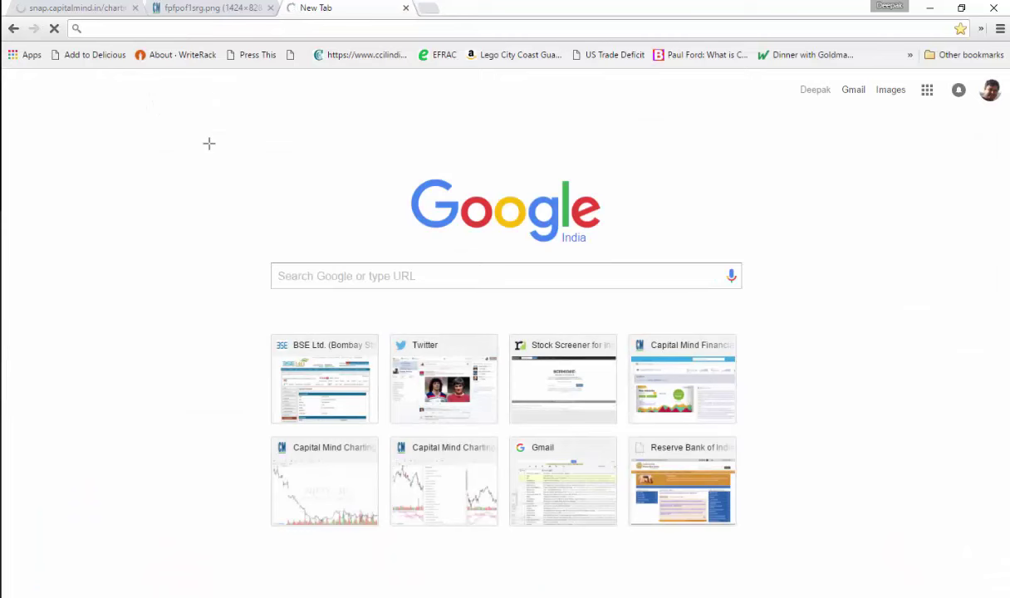
type("snap.capitalmind.in/charting/fno/")
key("Return")
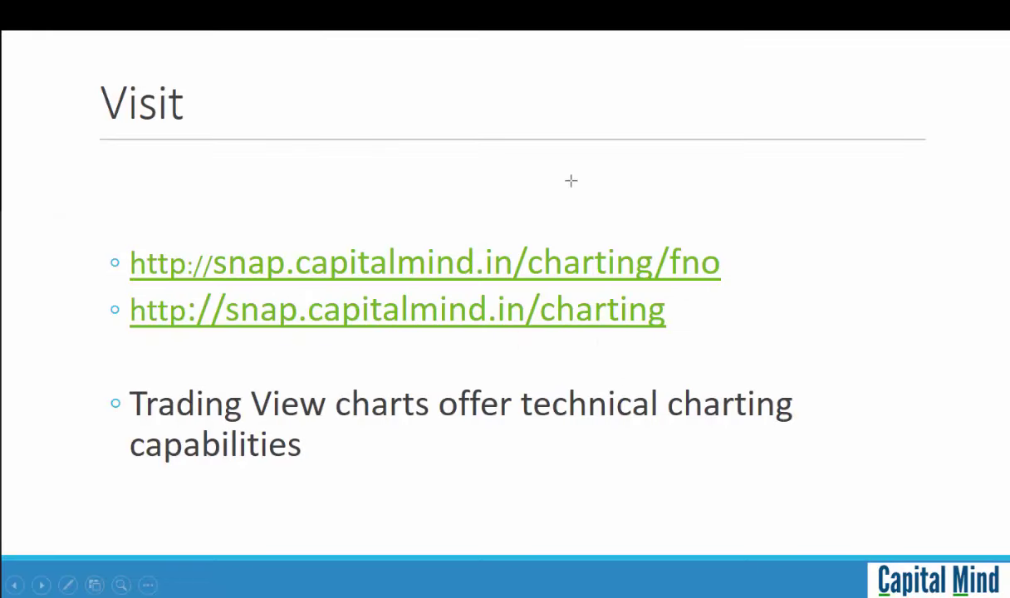
key("Right")
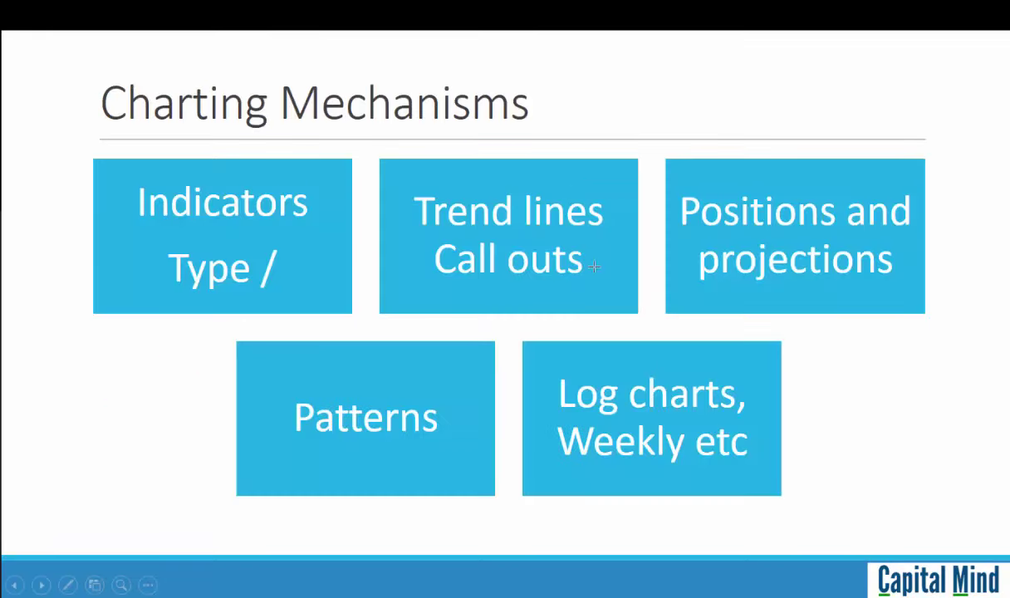